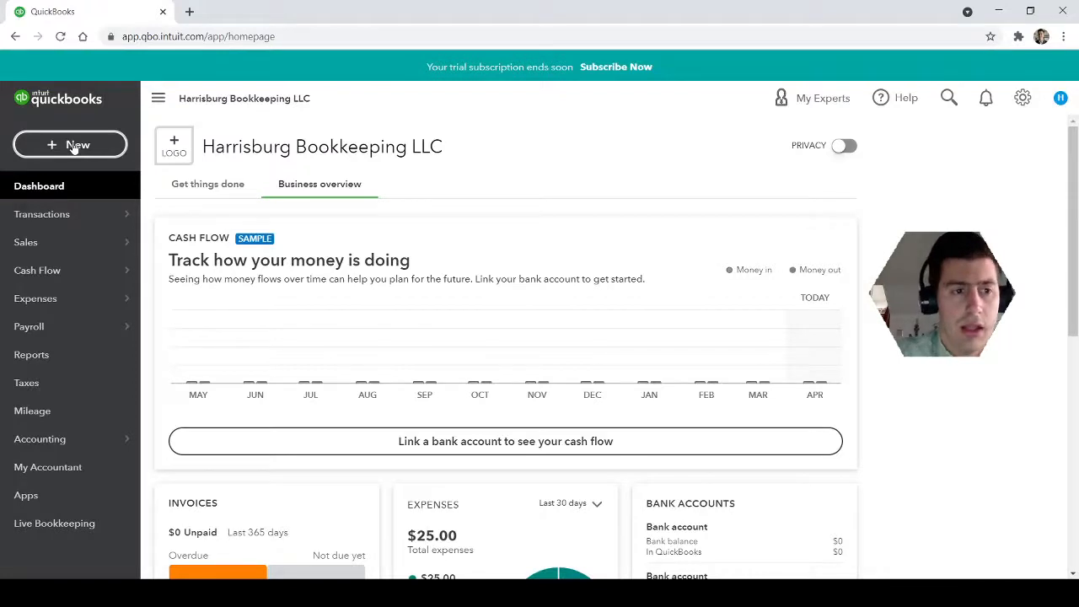
{"action": "left_click", "coordinate": [73, 147]}
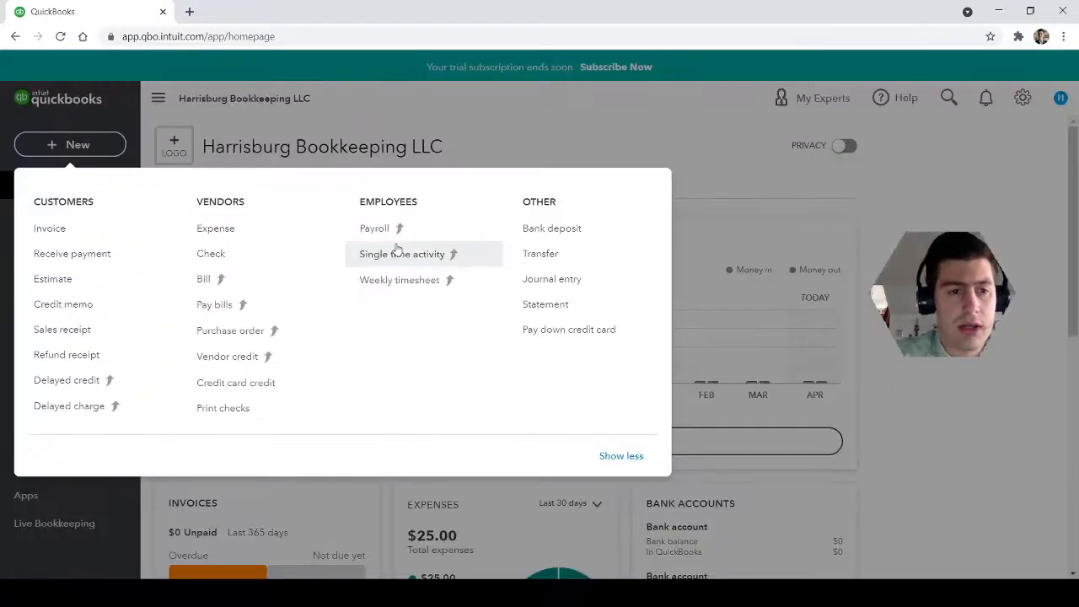
{"action": "left_click", "coordinate": [203, 279]}
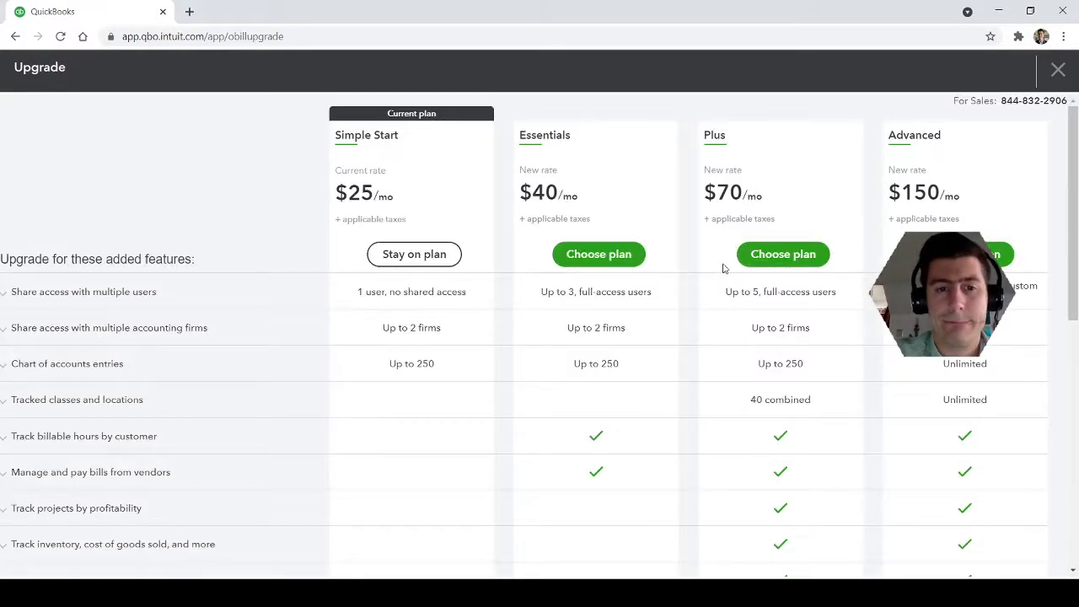
{"action": "left_click", "coordinate": [1060, 74]}
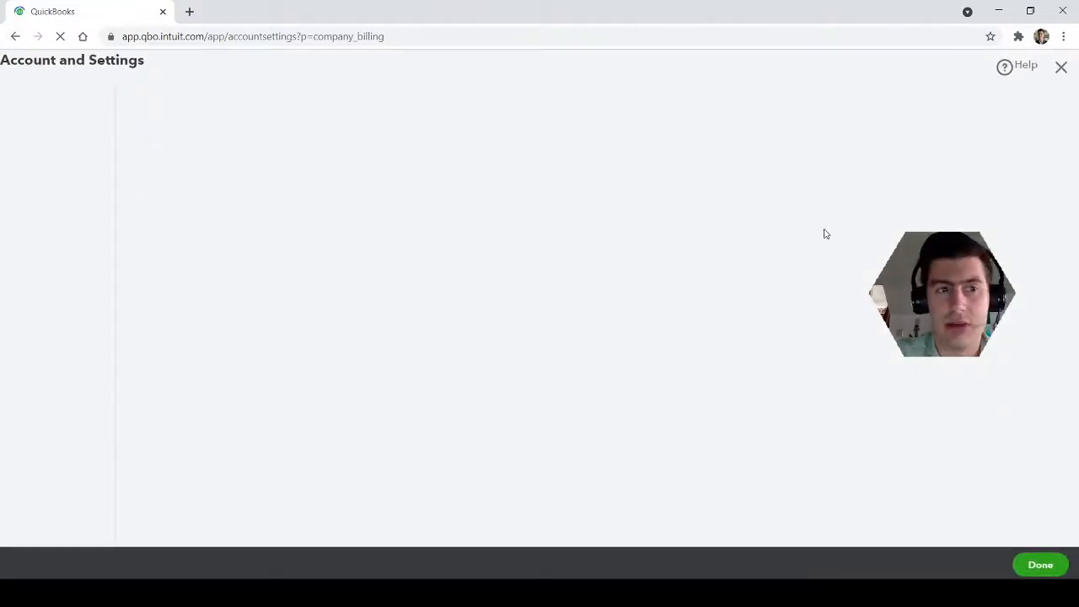
{"action": "left_click", "coordinate": [1061, 67]}
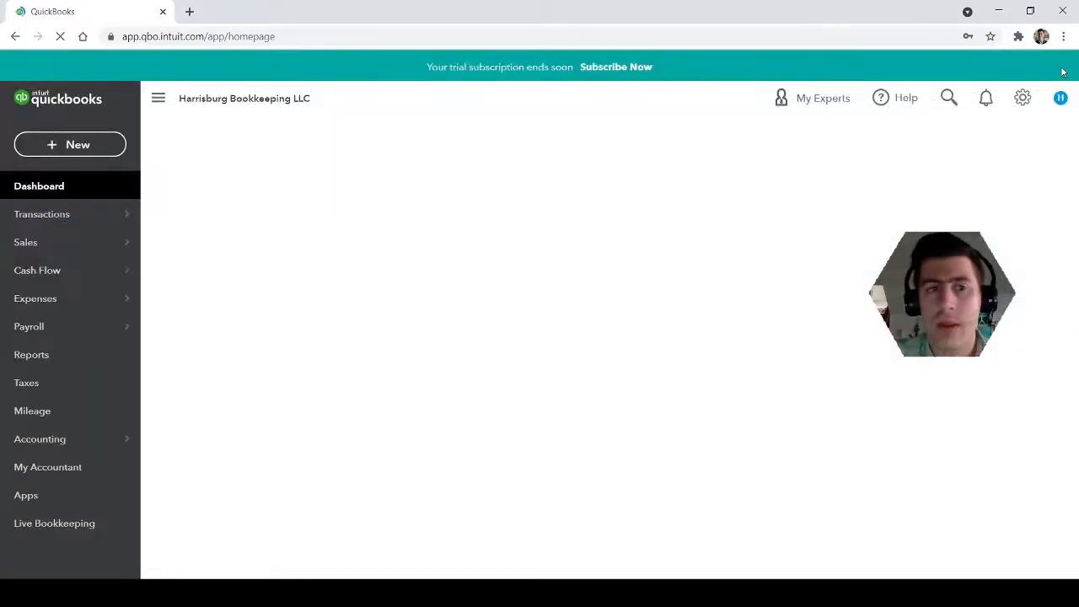
{"action": "left_click", "coordinate": [58, 148]}
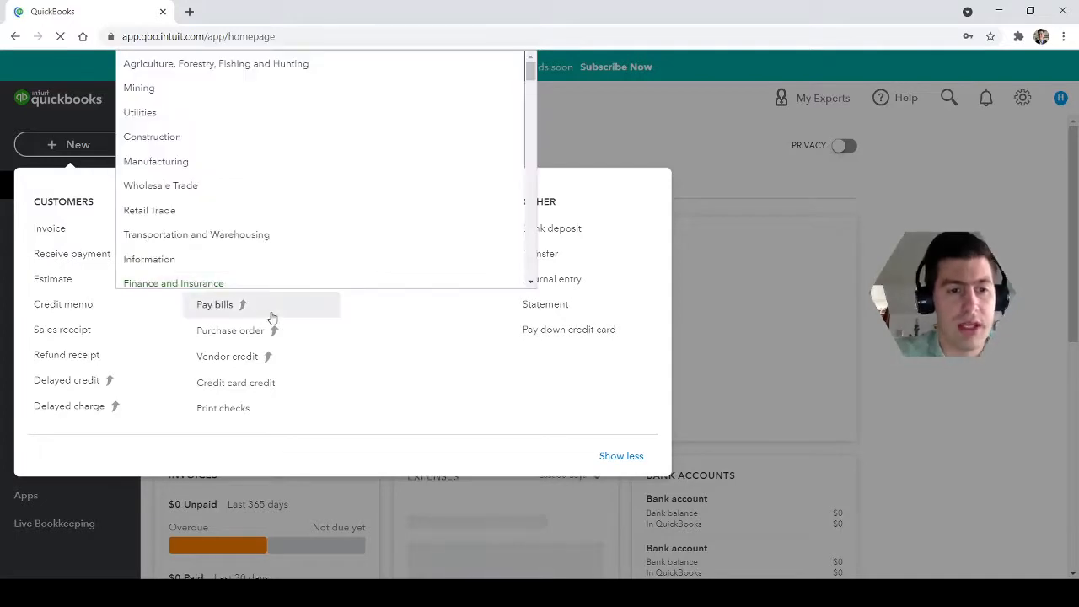
{"action": "left_click", "coordinate": [960, 295]}
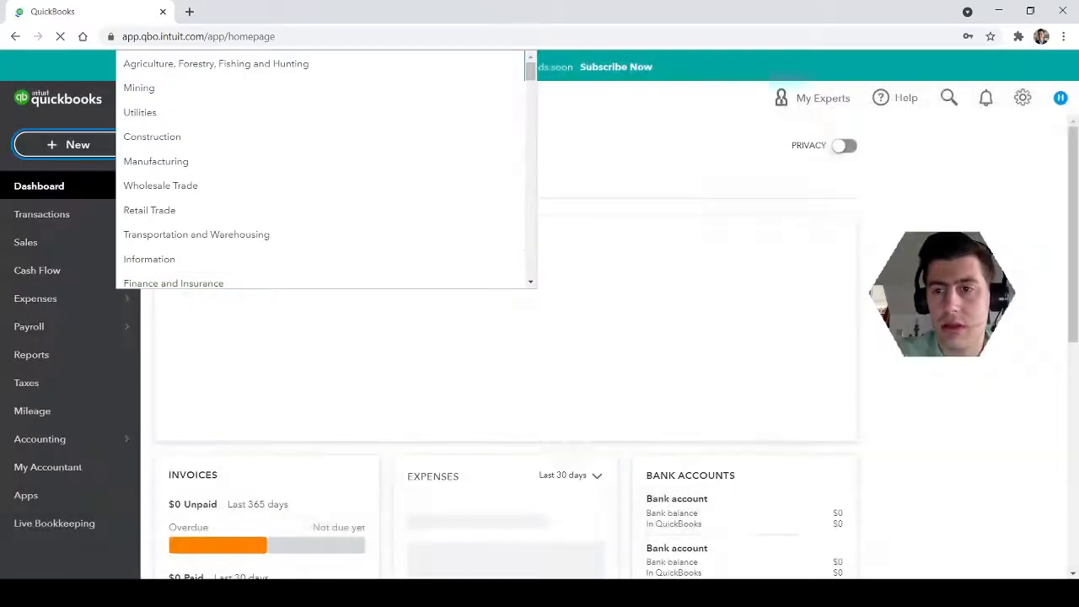
Sign out of the current account and sign in with the corrected user ID, keeping the saved password
{"action": "left_click", "coordinate": [1062, 100]}
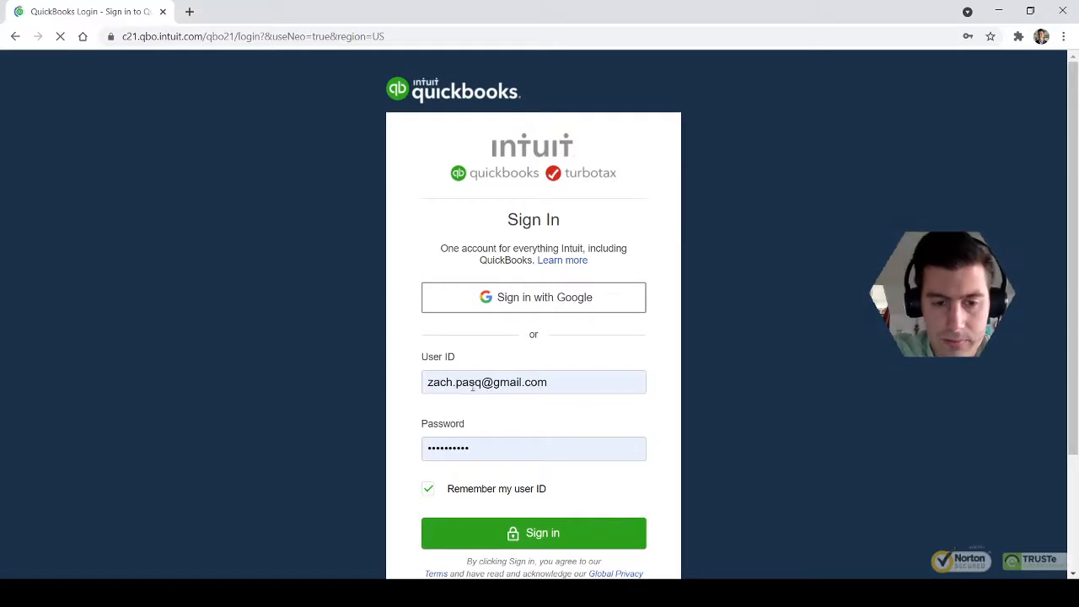
{"action": "left_click", "coordinate": [456, 382]}
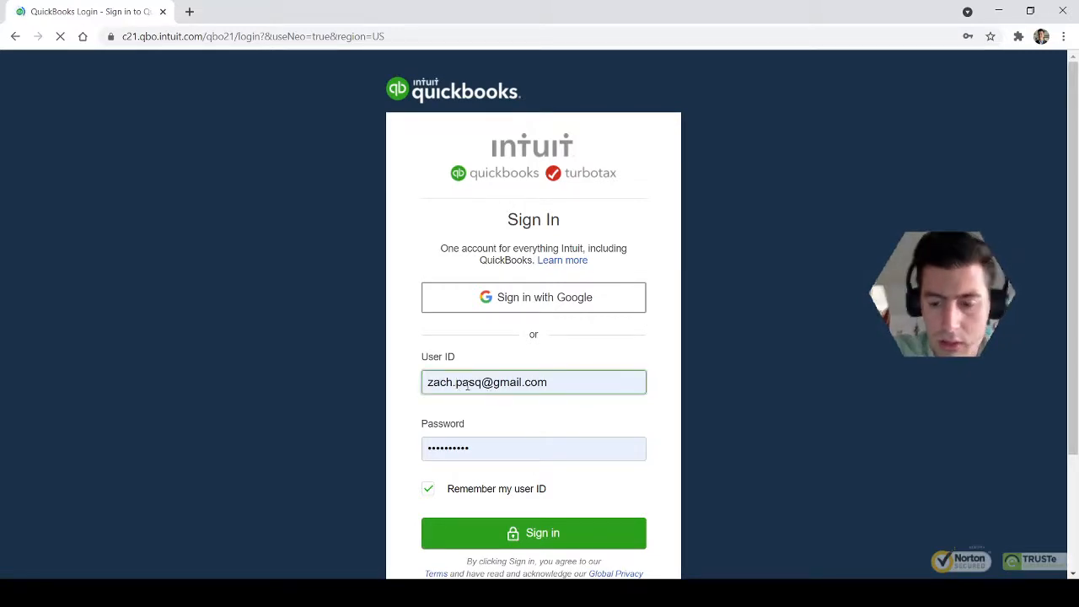
{"action": "key", "text": "BackSpace"}
{"action": "left_click", "coordinate": [774, 429]}
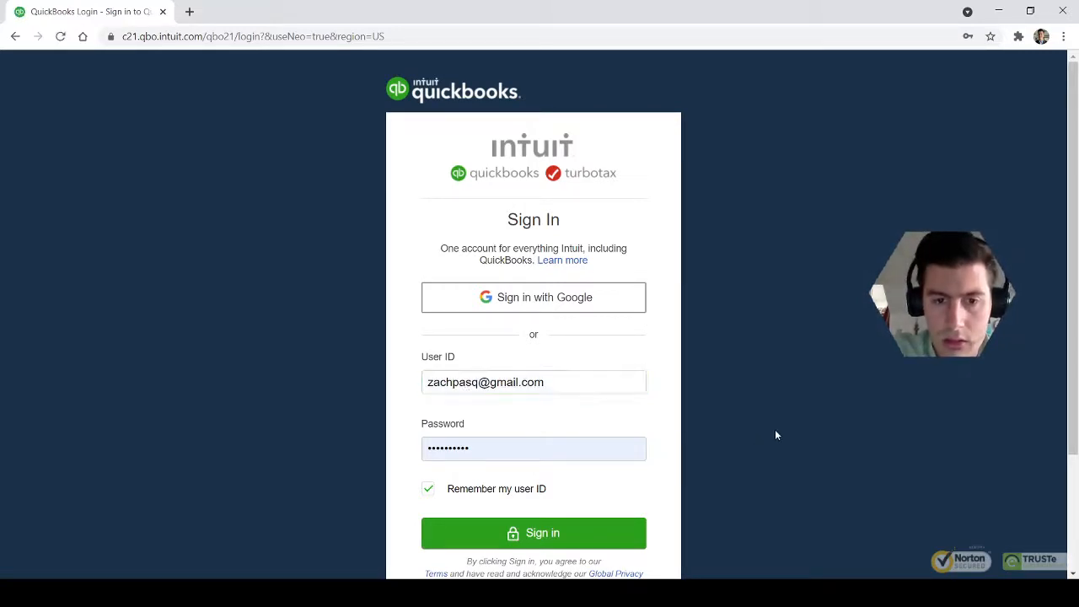
{"action": "left_click", "coordinate": [490, 546]}
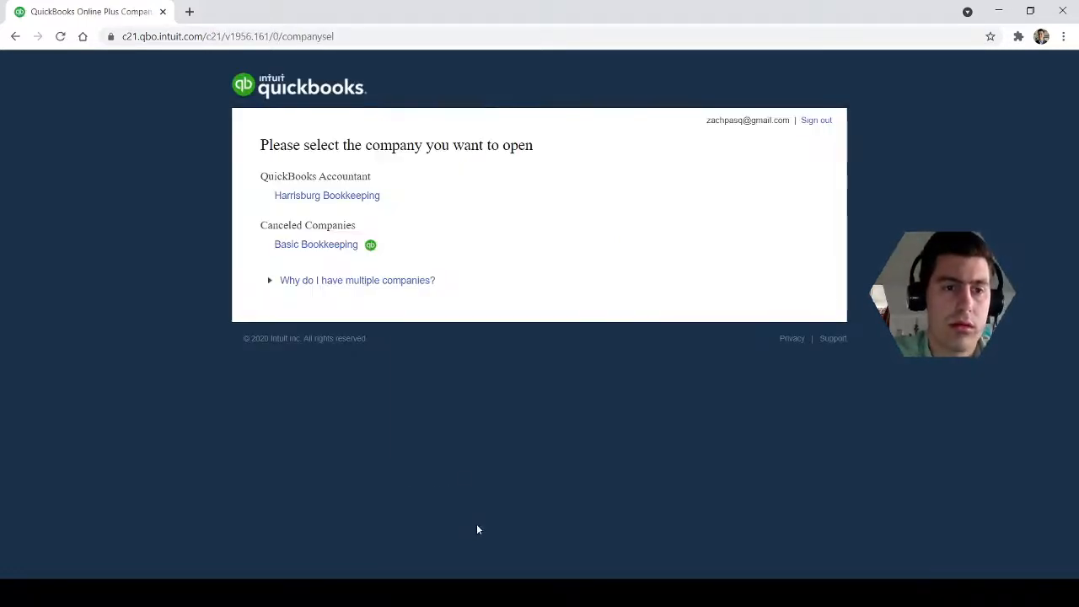
Open the Harrisburg Bookkeeping accountant company, start a new vendor bill and dismiss its payment promotion
{"action": "left_click", "coordinate": [318, 201]}
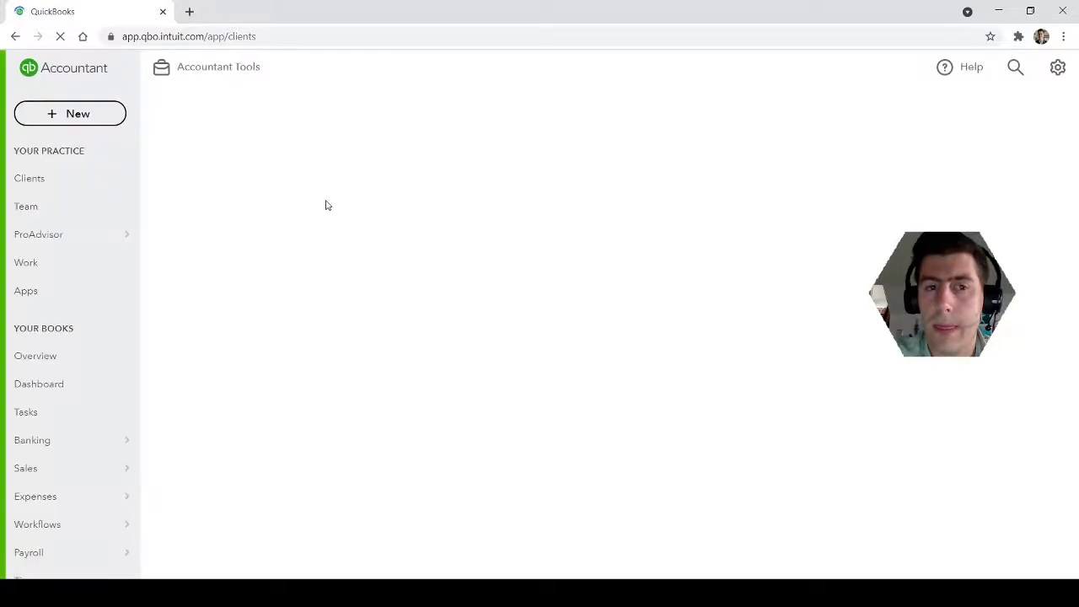
{"action": "left_click", "coordinate": [65, 116]}
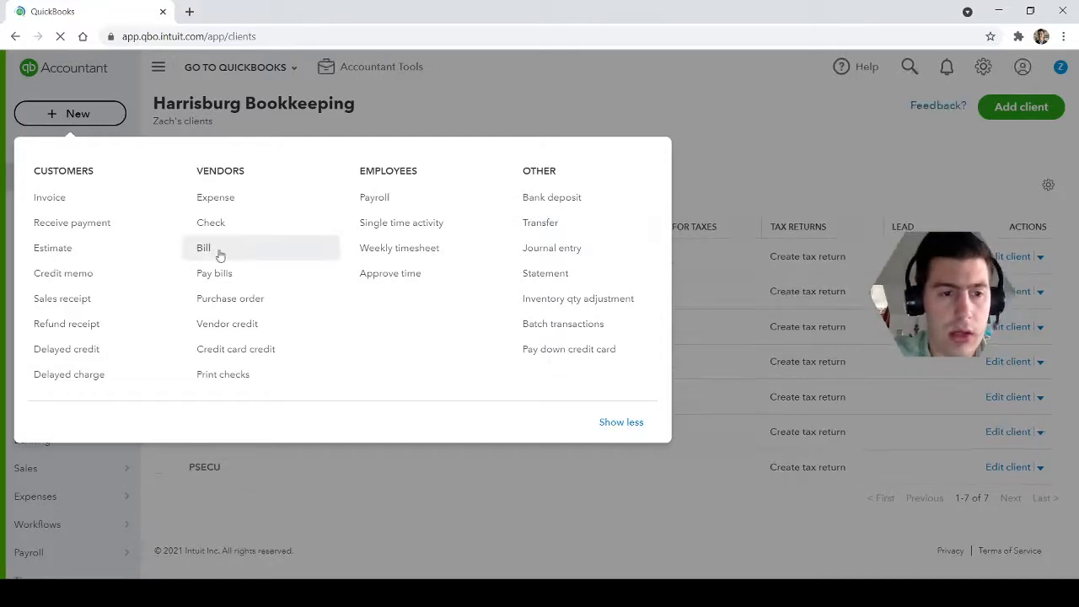
{"action": "left_click", "coordinate": [211, 251]}
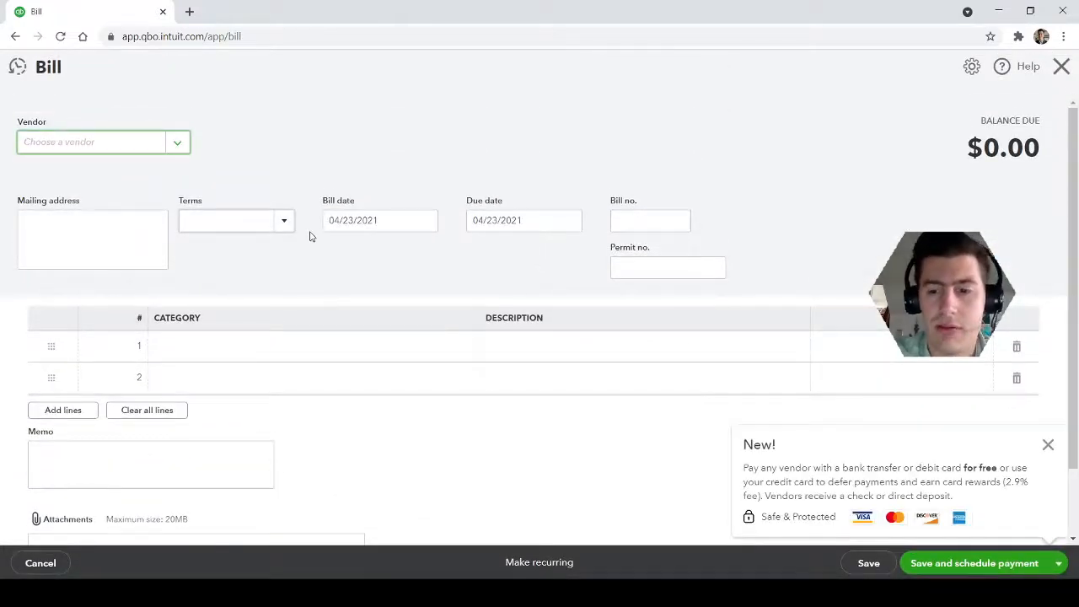
{"action": "left_click", "coordinate": [1048, 445]}
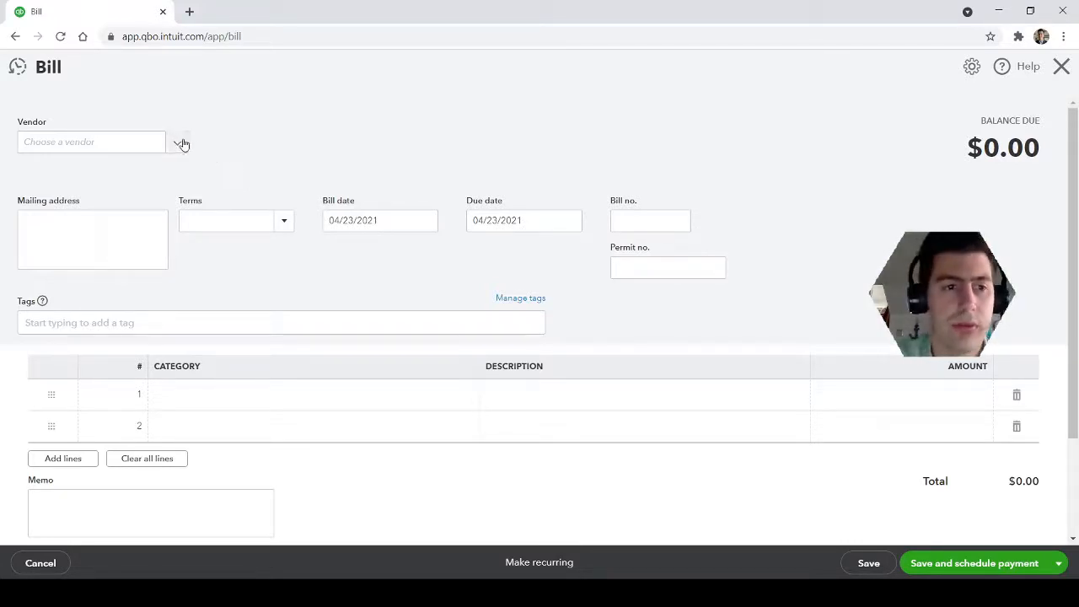
Add a new vendor named Harrisburg Bookkeeping from the bill and open its detailed vendor information
{"action": "left_click", "coordinate": [90, 144]}
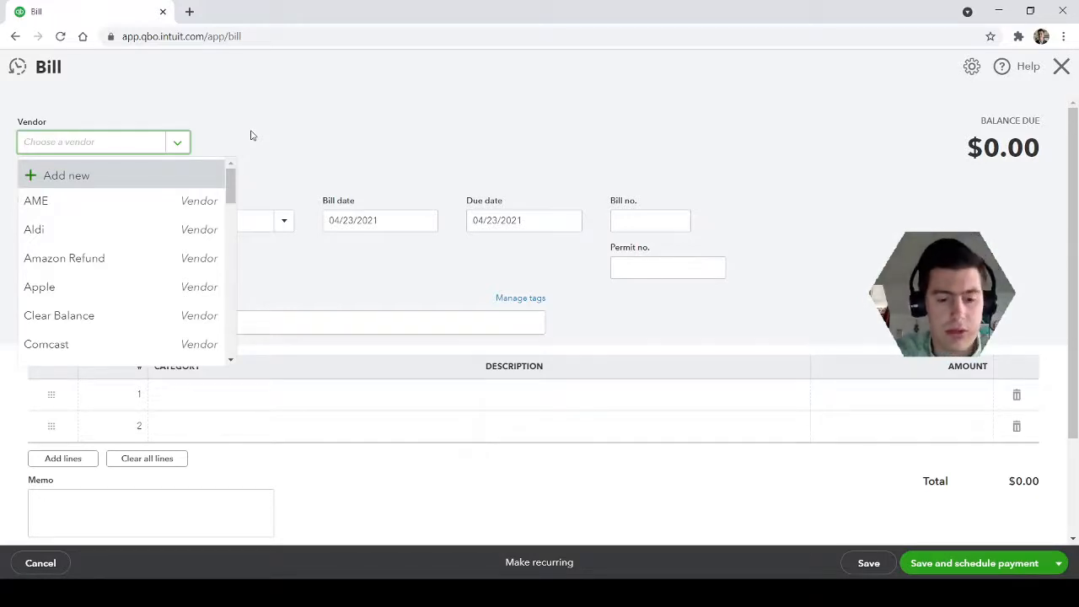
{"action": "type", "text": "H"}
{"action": "key", "text": "BackSpace"}
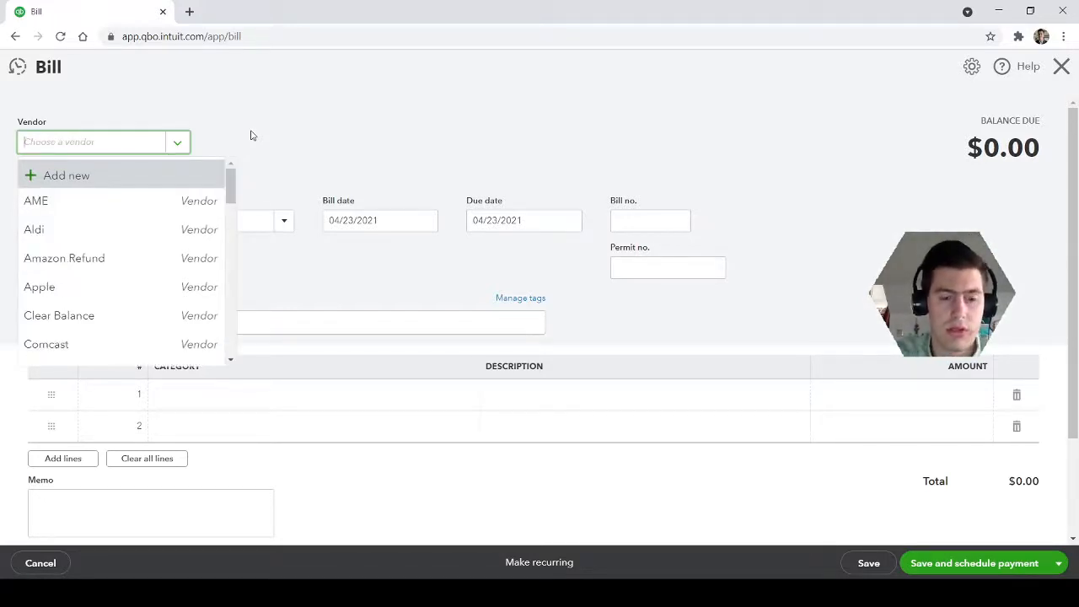
{"action": "type", "text": "Harrisburg B"}
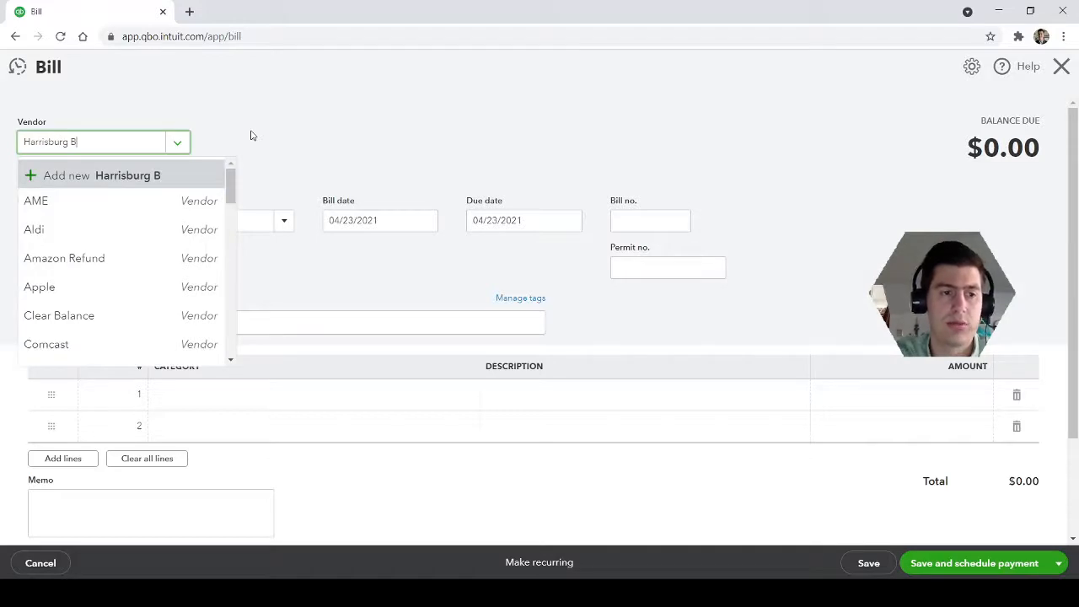
{"action": "type", "text": "ookkeeping"}
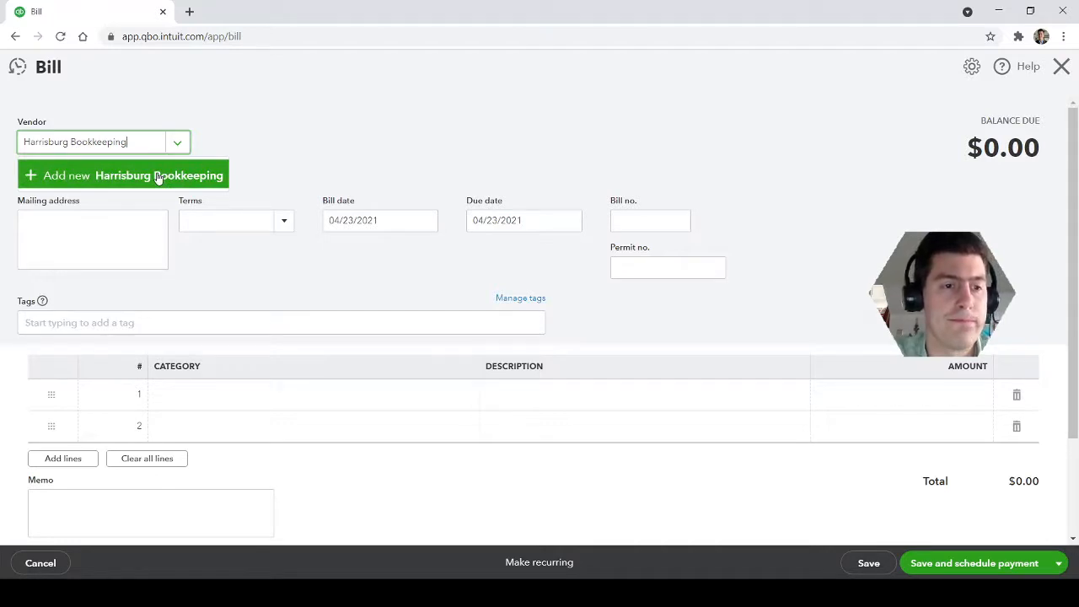
{"action": "left_click", "coordinate": [56, 175]}
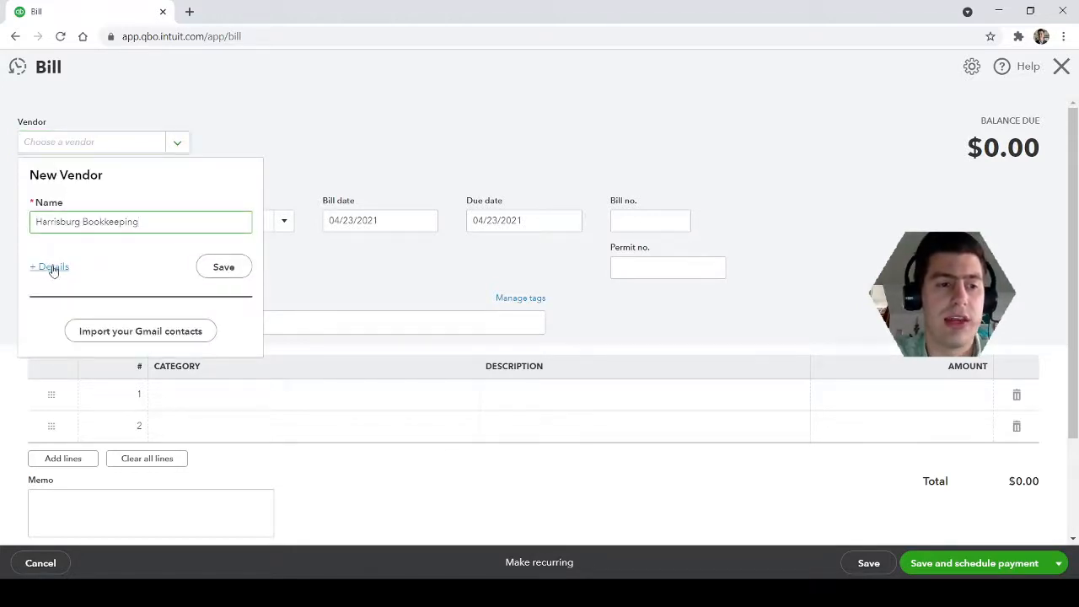
{"action": "left_click", "coordinate": [53, 268]}
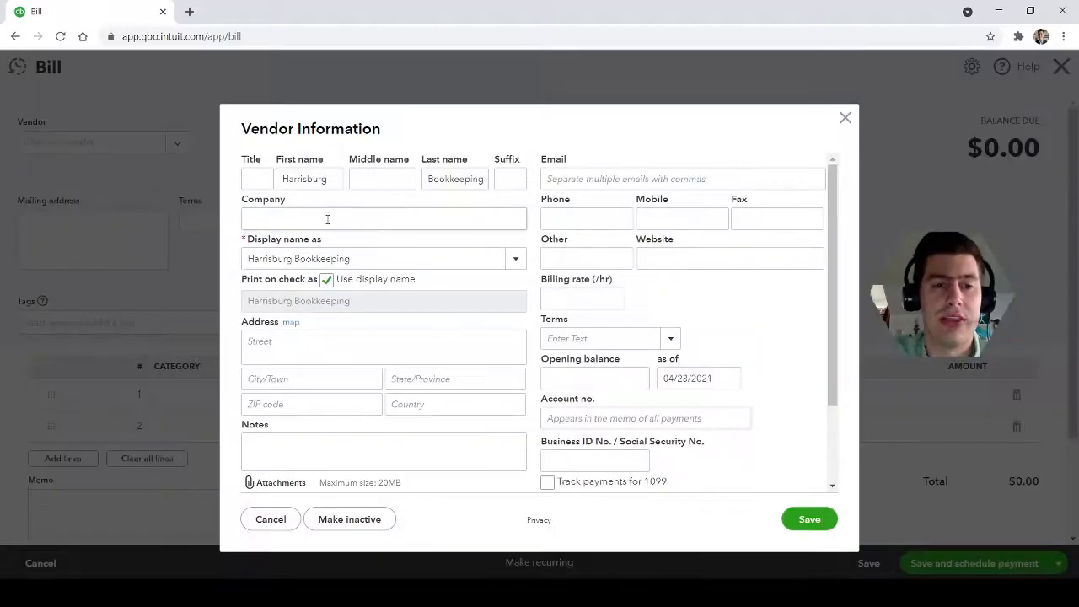
Set the new vendor's payment terms to Net 30
{"action": "left_click", "coordinate": [284, 210]}
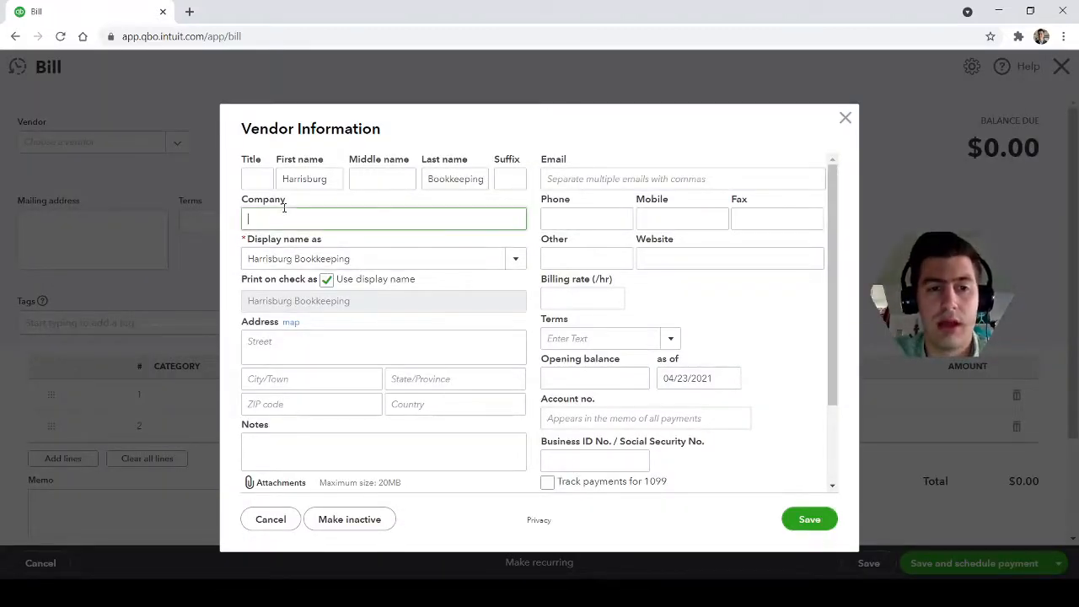
{"action": "left_click", "coordinate": [236, 218]}
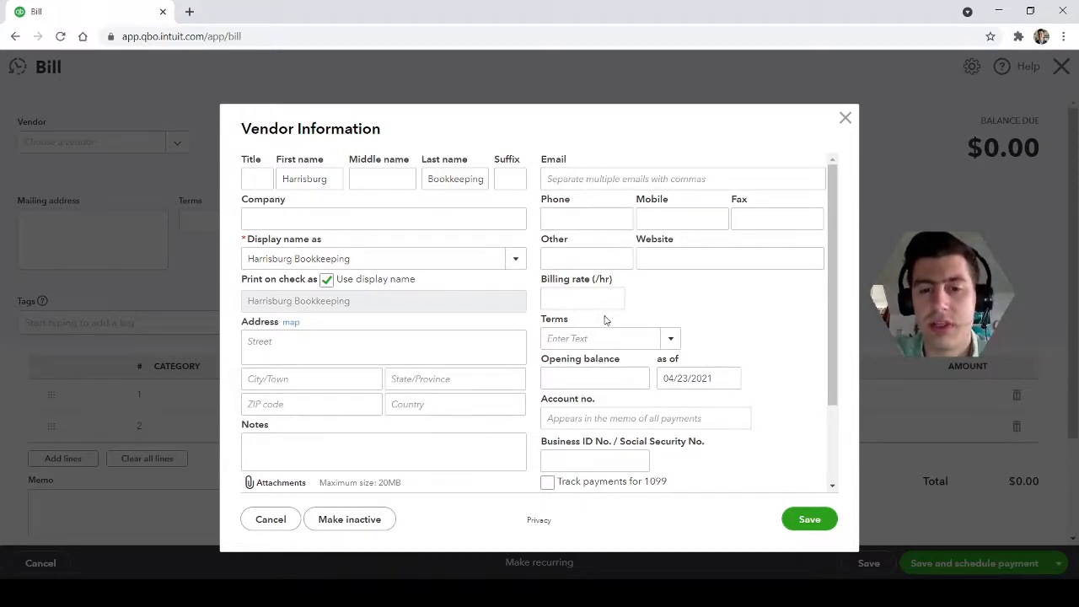
{"action": "left_click", "coordinate": [672, 343]}
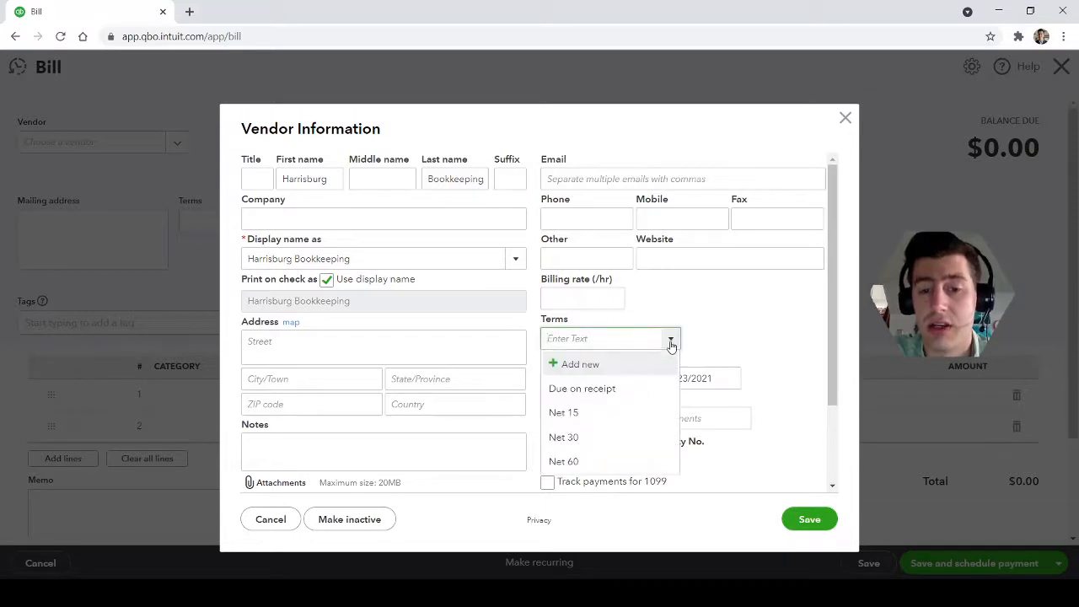
{"action": "left_click", "coordinate": [610, 438]}
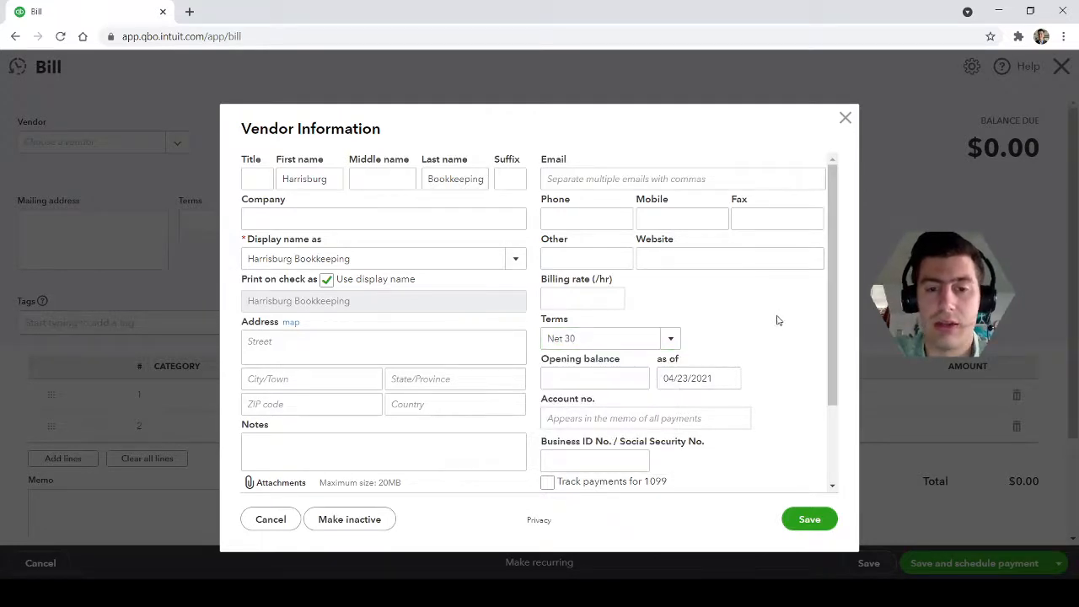
Set the new vendor's default expense account to Legal & Professional Services
{"action": "scroll", "coordinate": [778, 419], "scroll_direction": "down", "scroll_amount": 1}
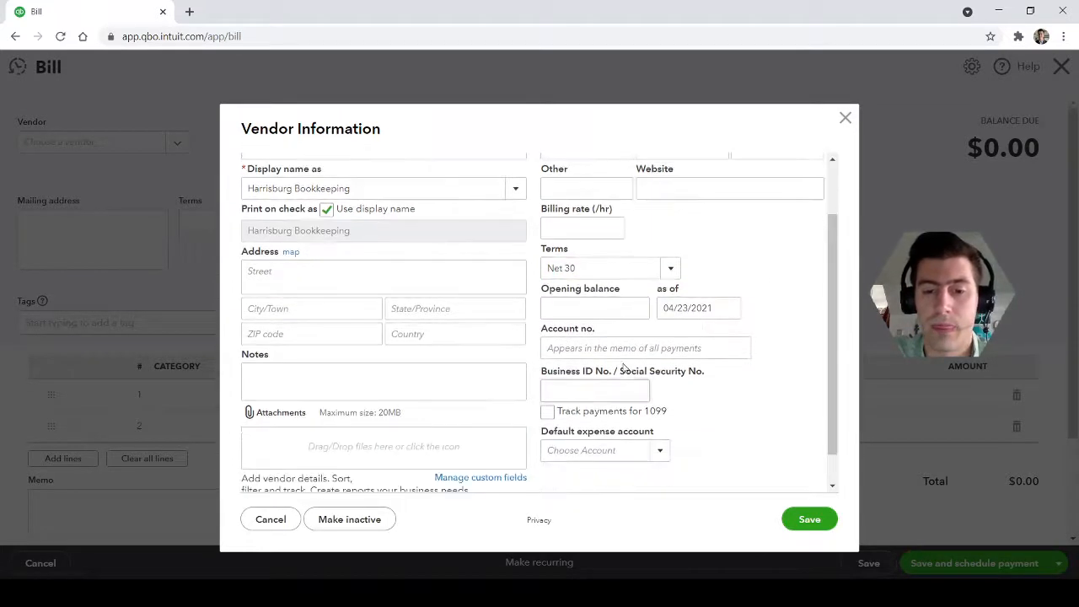
{"action": "left_click", "coordinate": [660, 451]}
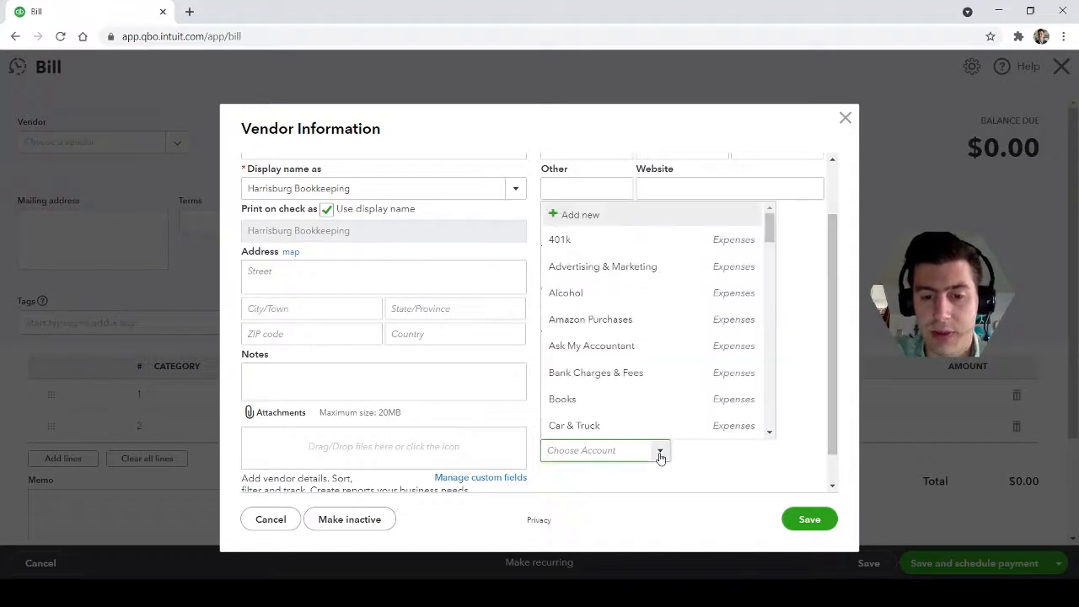
{"action": "scroll", "coordinate": [656, 375], "scroll_direction": "down", "scroll_amount": 5}
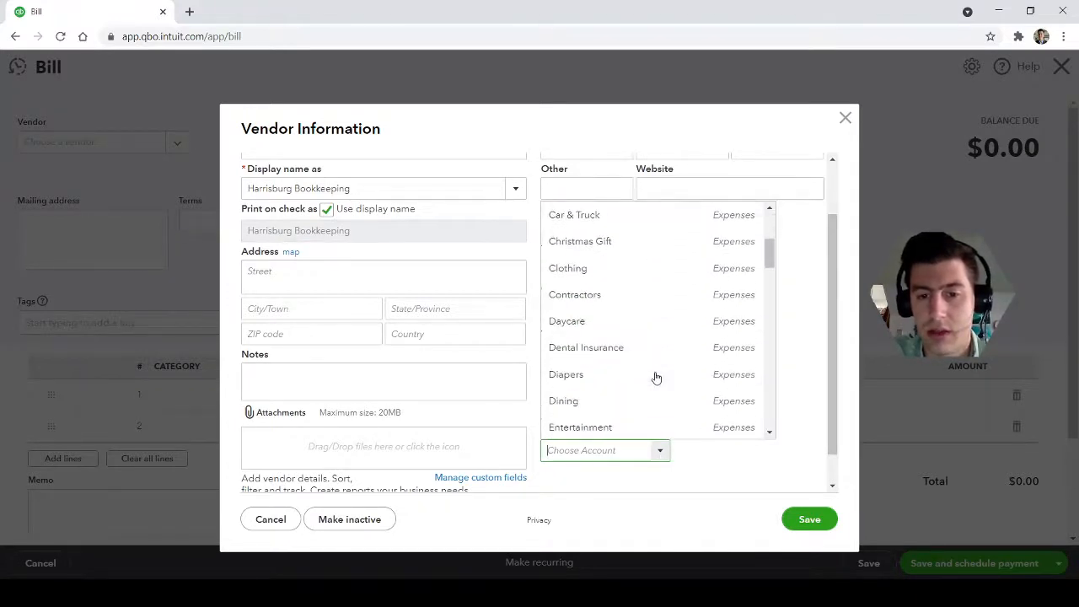
{"action": "scroll", "coordinate": [656, 378], "scroll_direction": "down", "scroll_amount": 5}
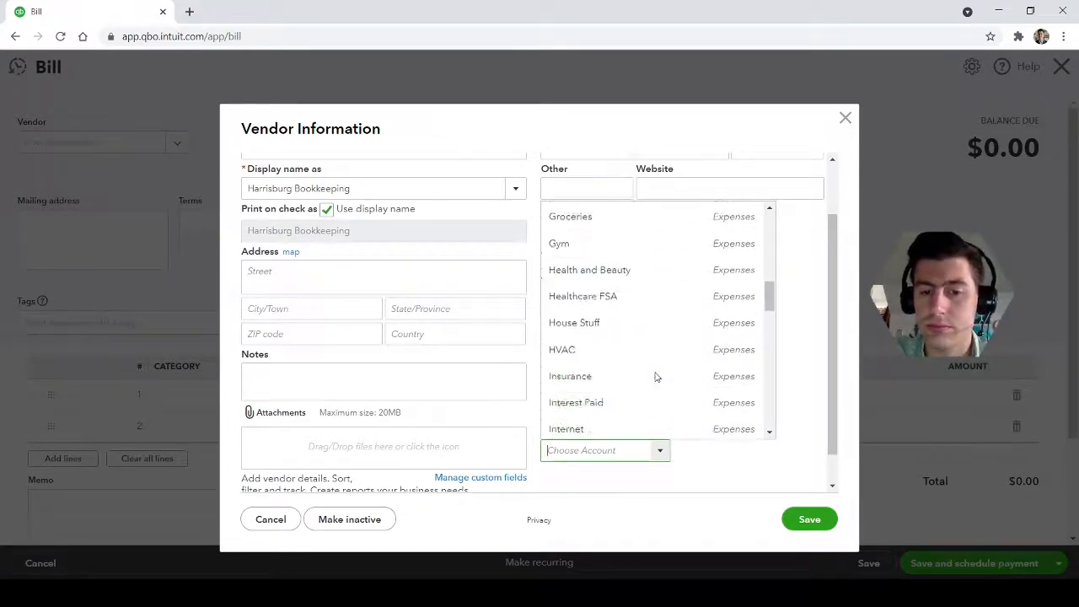
{"action": "left_click", "coordinate": [668, 347]}
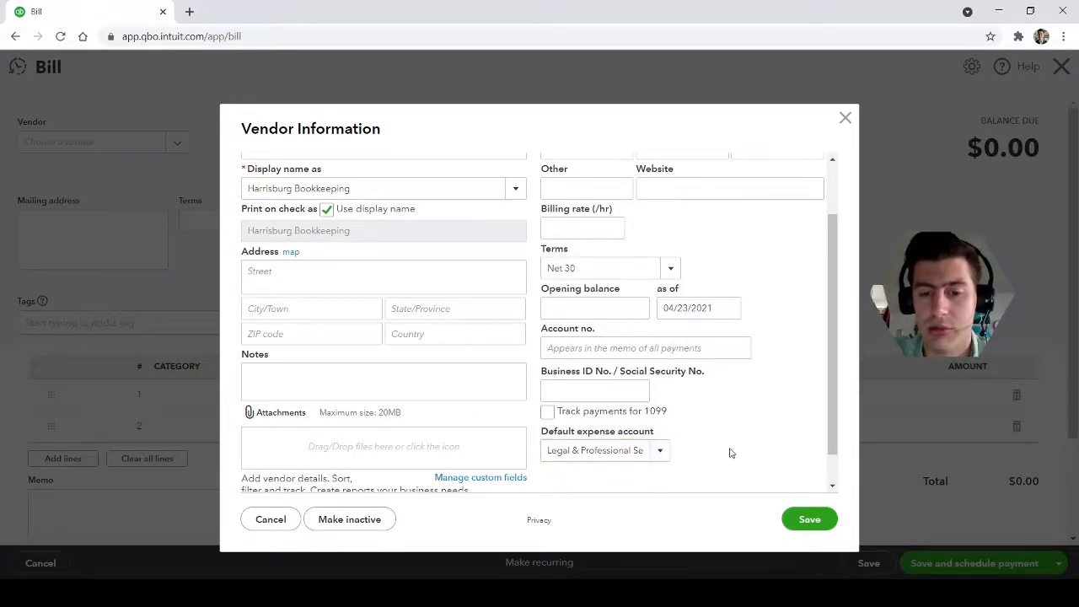
Turn on tracking payments for 1099 for the vendor and save the vendor information
{"action": "left_click", "coordinate": [547, 411]}
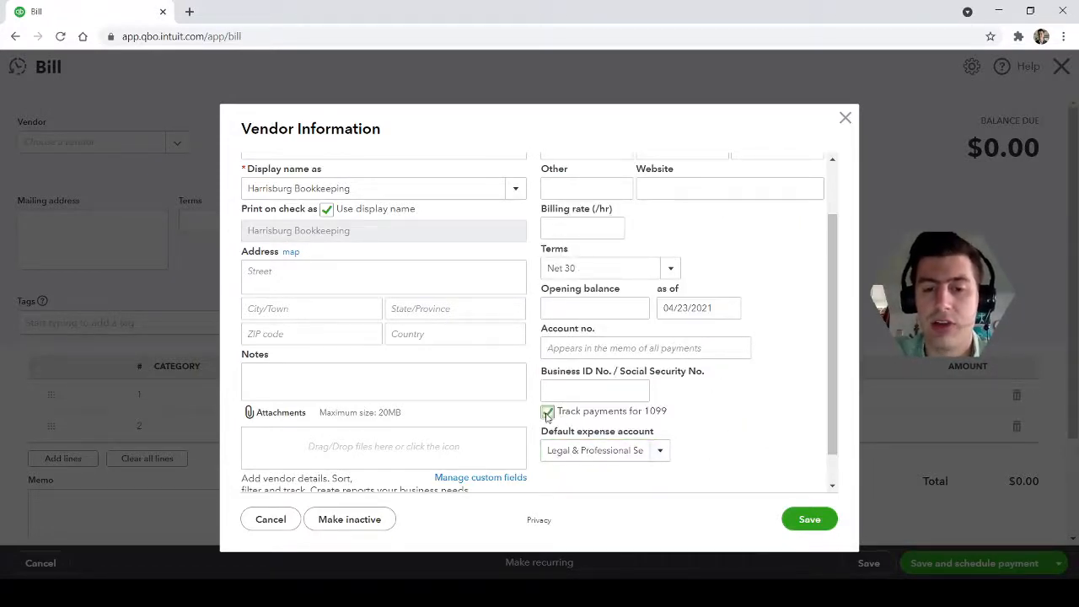
{"action": "left_click_drag", "start_coordinate": [669, 411], "coordinate": [553, 411]}
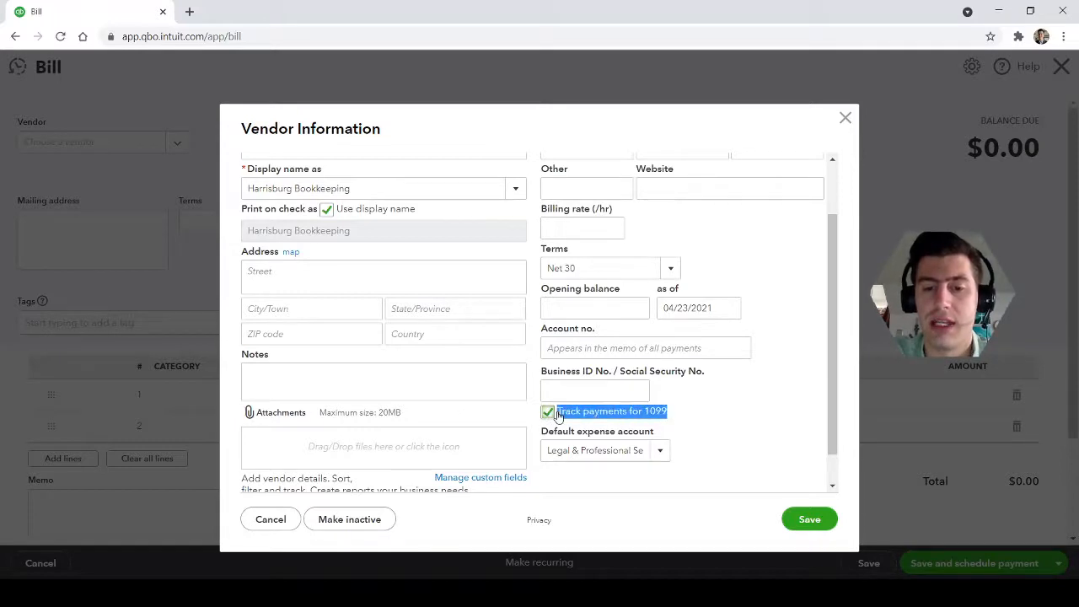
{"action": "left_click", "coordinate": [692, 411]}
{"action": "scroll", "coordinate": [736, 424], "scroll_direction": "down", "scroll_amount": 1}
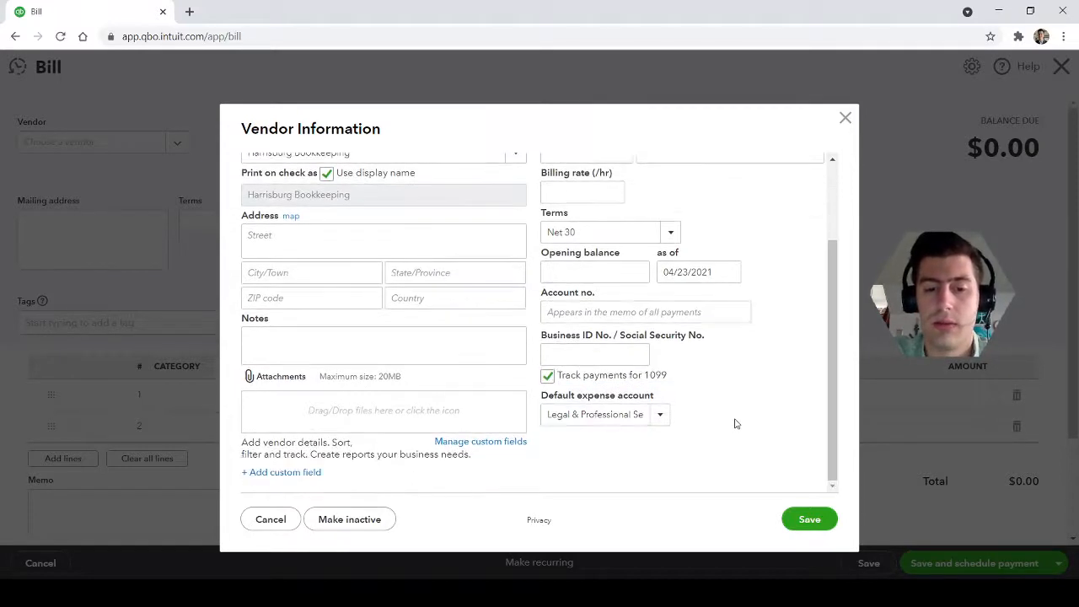
{"action": "left_click", "coordinate": [810, 520]}
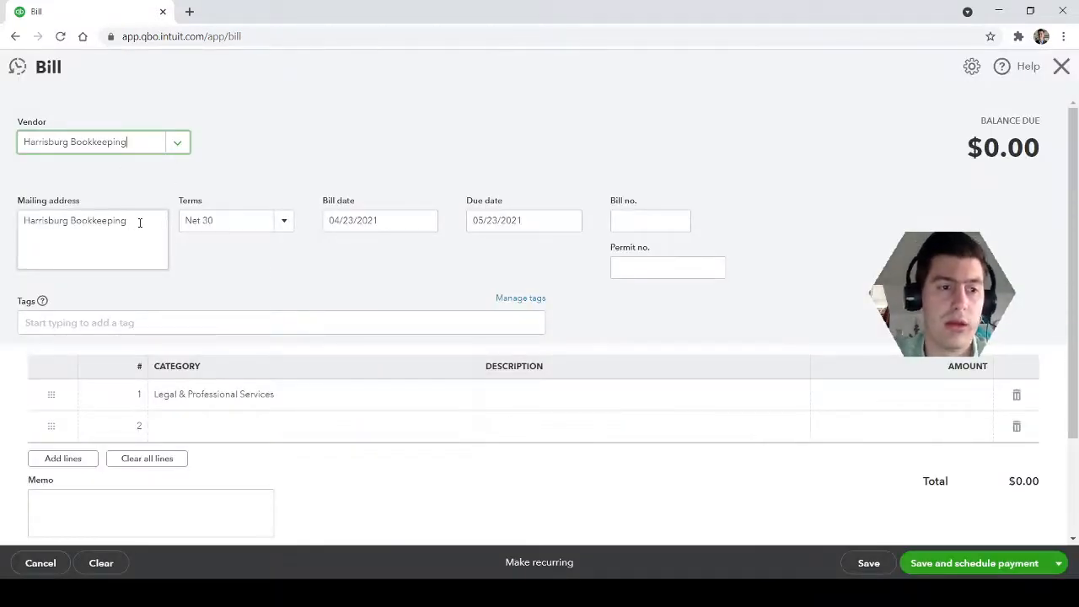
{"action": "left_click_drag", "start_coordinate": [140, 222], "coordinate": [3, 174]}
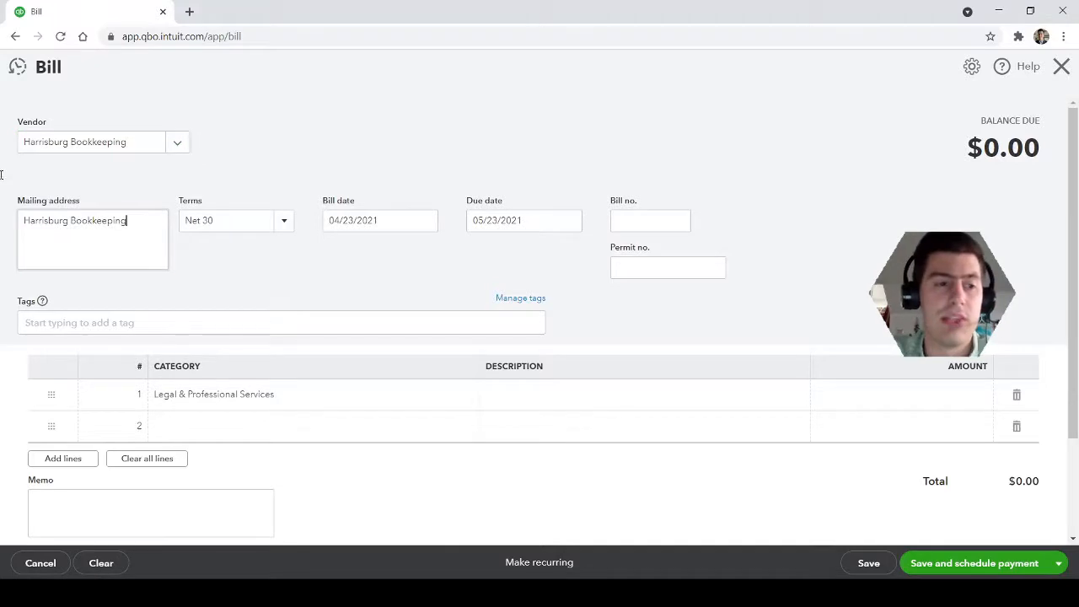
{"action": "left_click", "coordinate": [61, 236]}
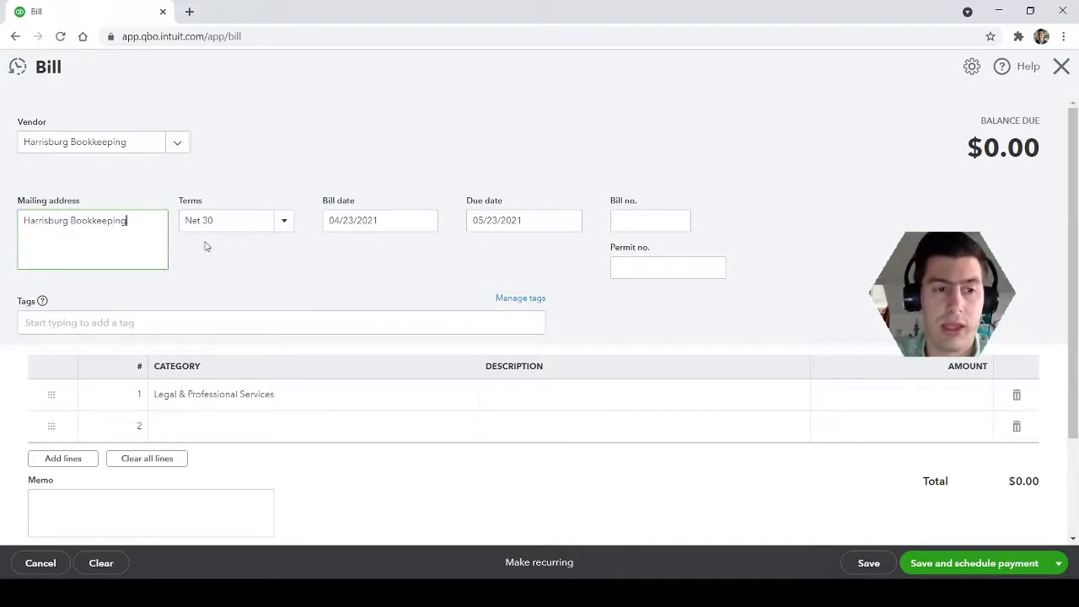
Review the bill's payment terms, bill date, due date and bill number fields, keeping Net 30 selected
{"action": "left_click", "coordinate": [284, 221]}
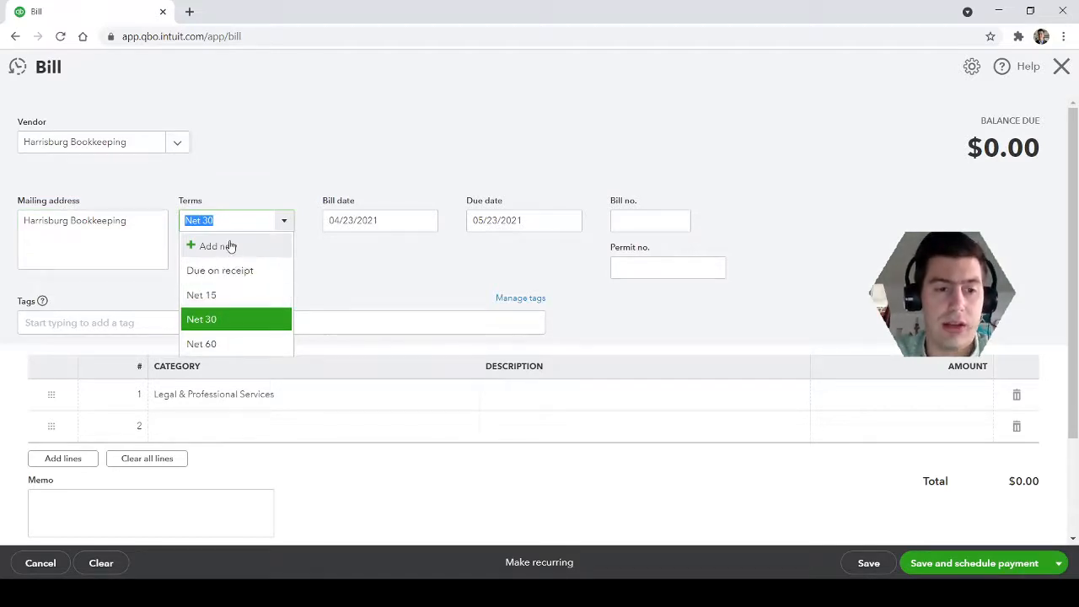
{"action": "left_click", "coordinate": [215, 324]}
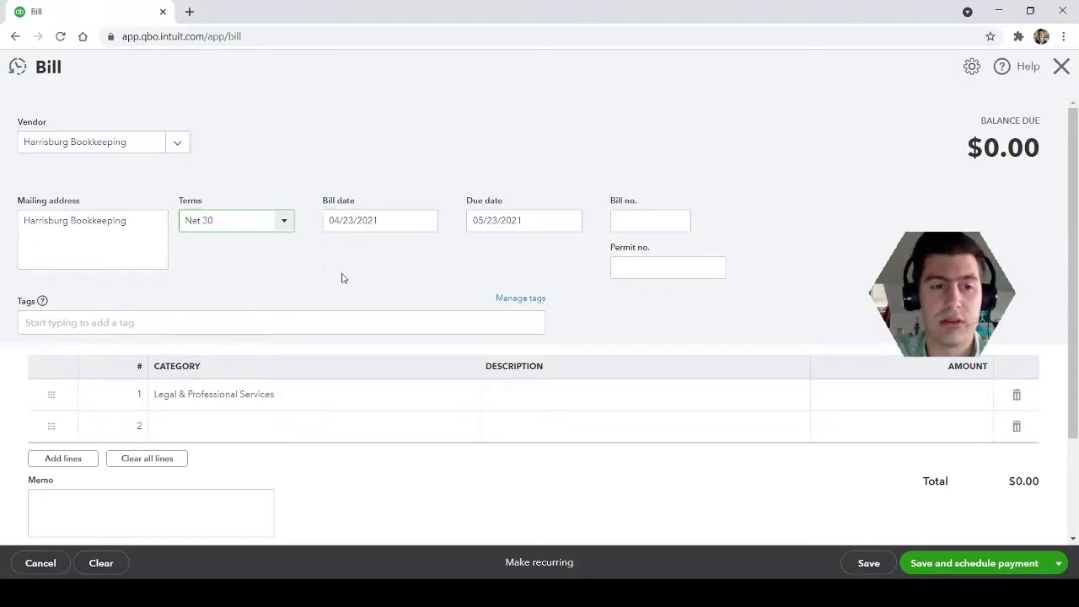
{"action": "left_click", "coordinate": [402, 267]}
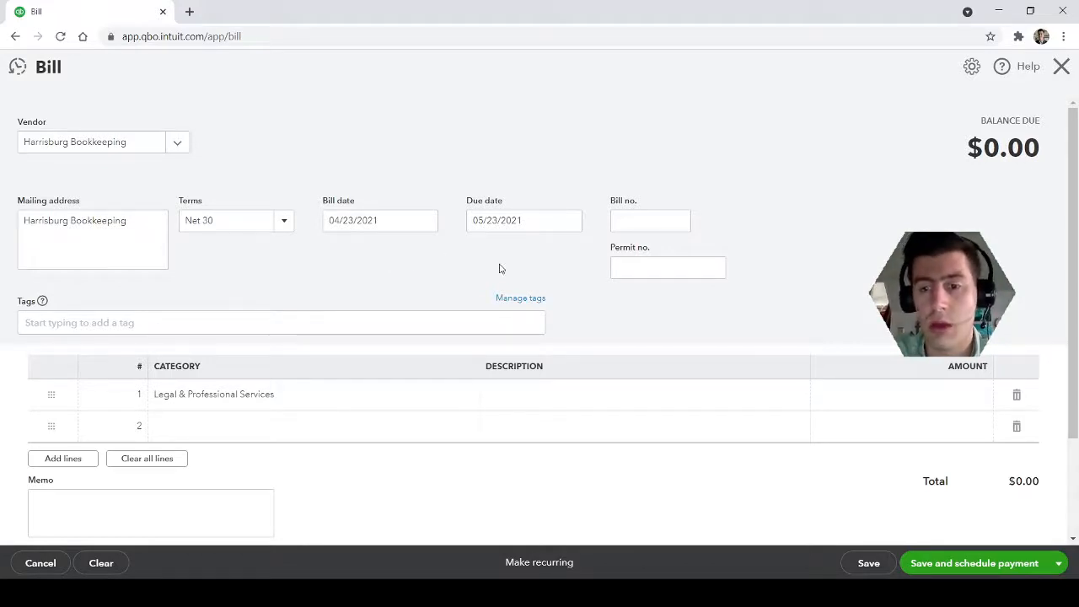
{"action": "left_click", "coordinate": [426, 223]}
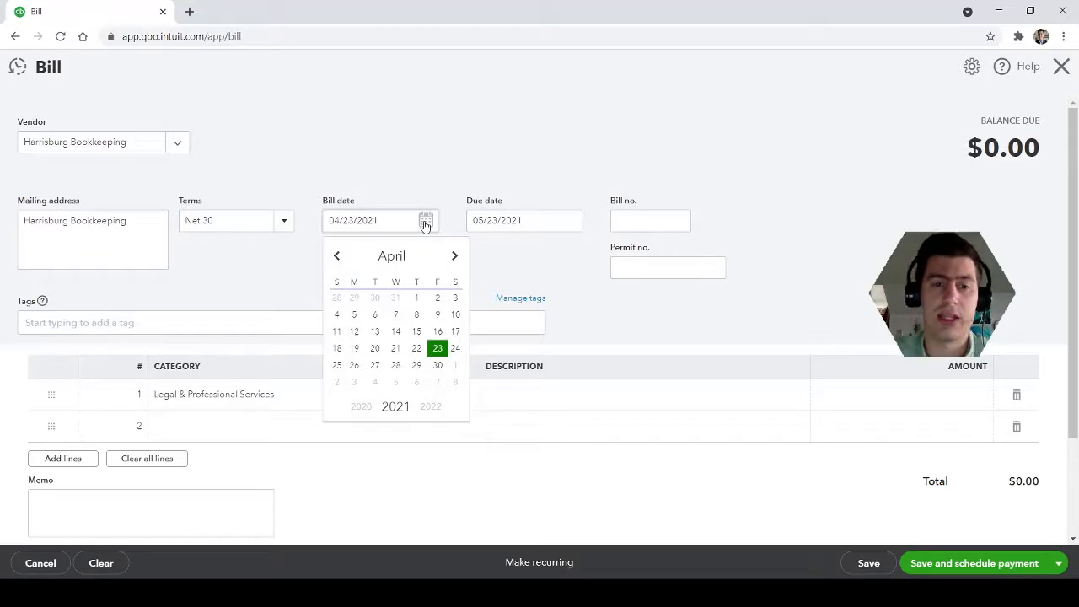
{"action": "left_click", "coordinate": [455, 144]}
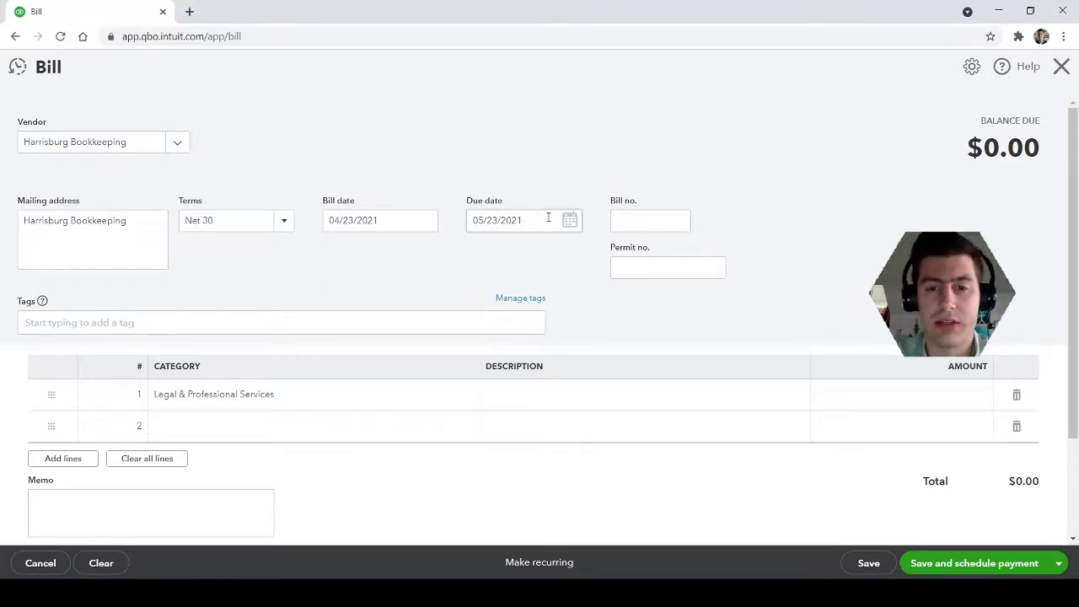
{"action": "left_click", "coordinate": [634, 220]}
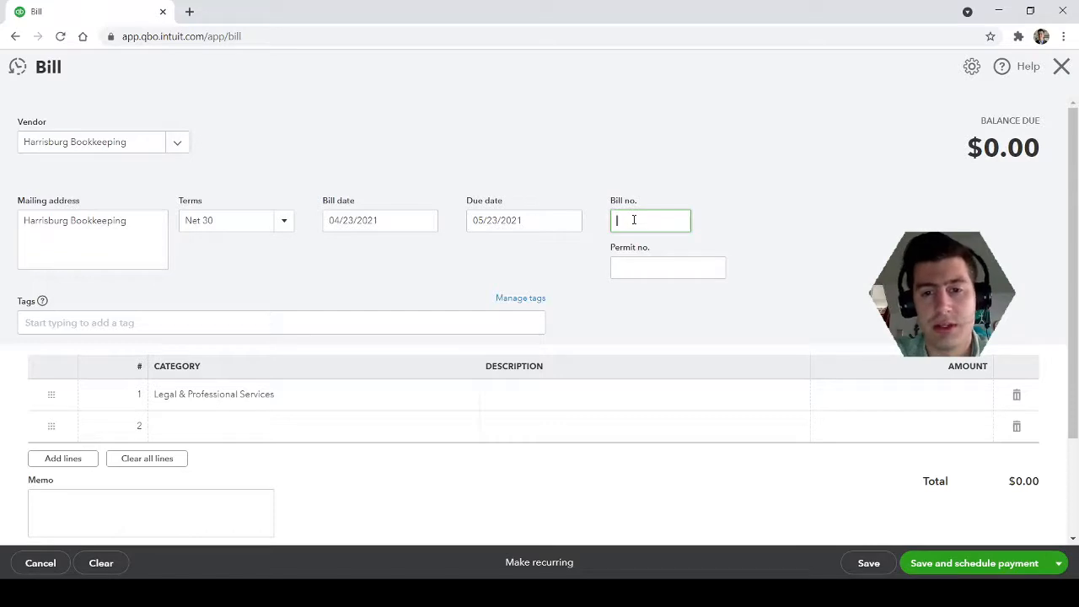
{"action": "mouse_move", "coordinate": [644, 203]}
{"action": "left_mouse_down"}
{"action": "mouse_move", "coordinate": [612, 203]}
{"action": "mouse_move", "coordinate": [652, 201]}
{"action": "left_mouse_up"}
{"action": "left_click", "coordinate": [609, 205]}
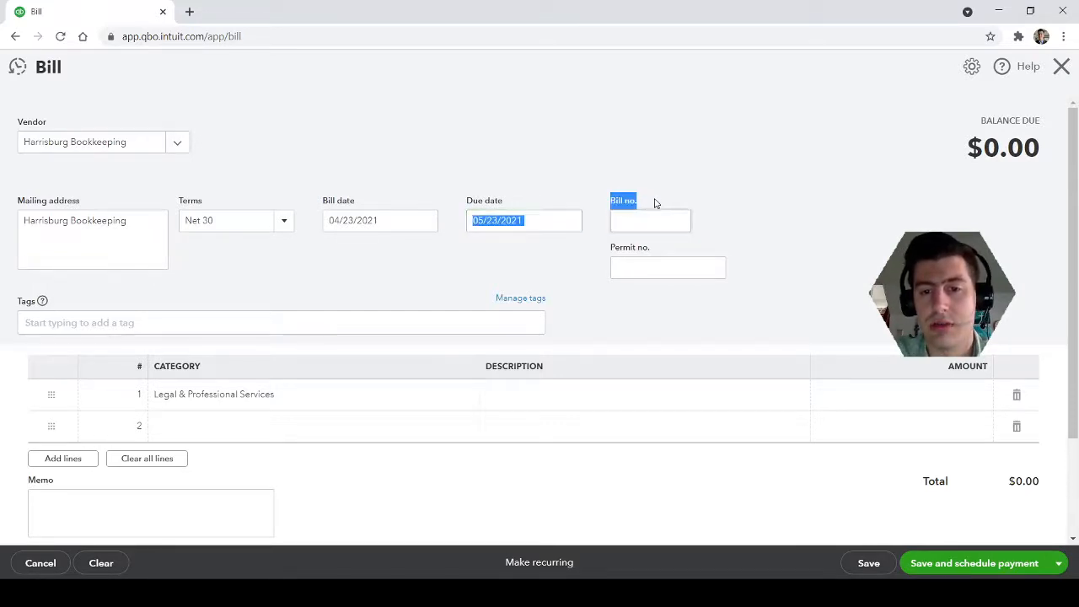
{"action": "left_click", "coordinate": [655, 200]}
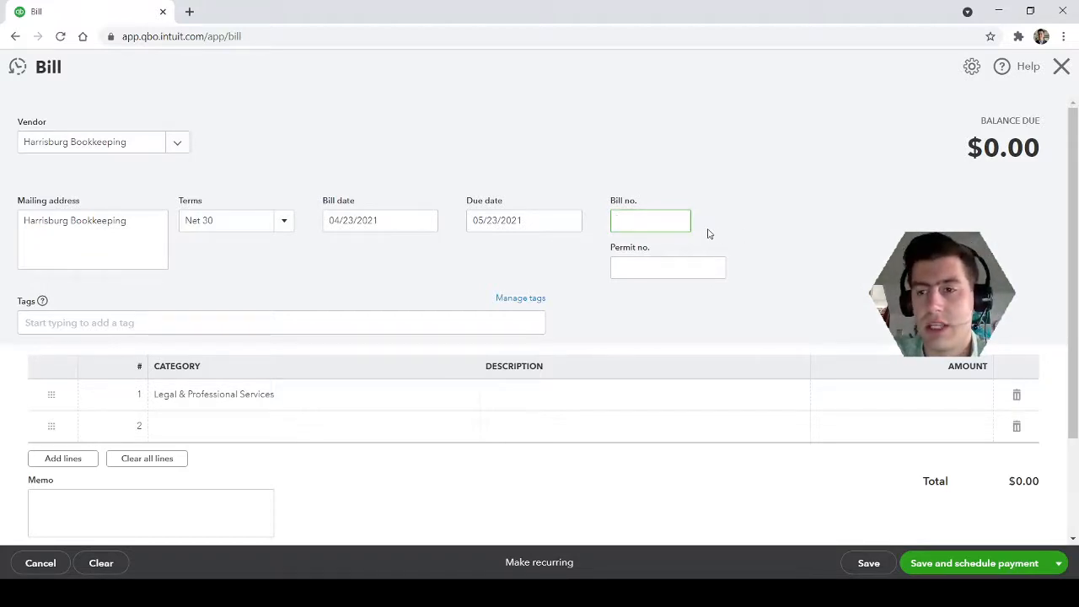
{"action": "left_click_drag", "start_coordinate": [638, 199], "coordinate": [666, 196]}
Fill in the first Legal & Professional Services line with the description "March Bookkeeping 10 hours @ 50/hr" and an amount of 500
{"action": "scroll", "coordinate": [756, 290], "scroll_direction": "down", "scroll_amount": 2}
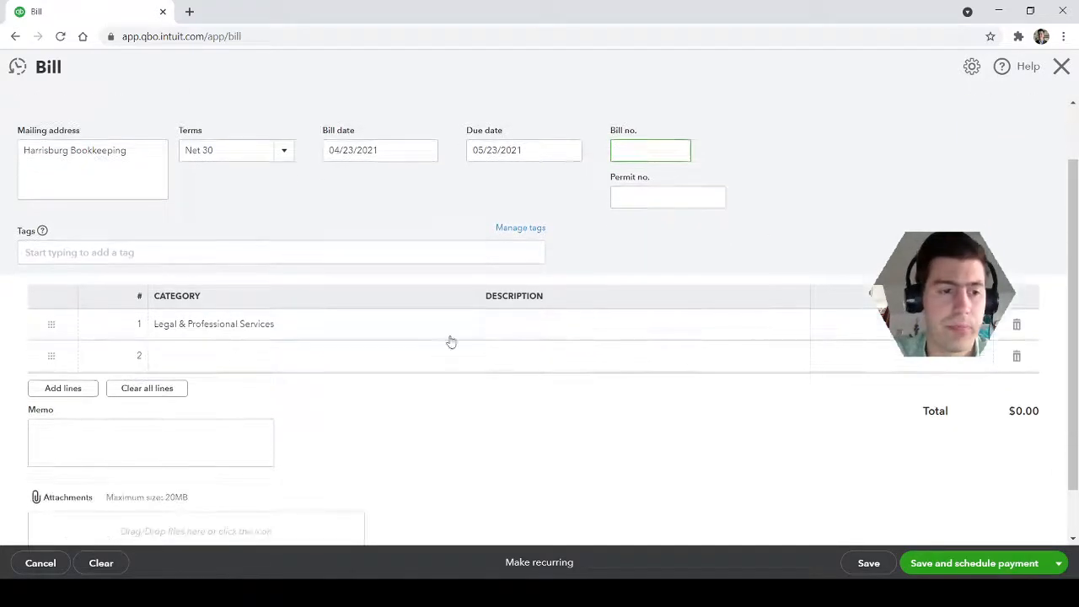
{"action": "left_click", "coordinate": [295, 329]}
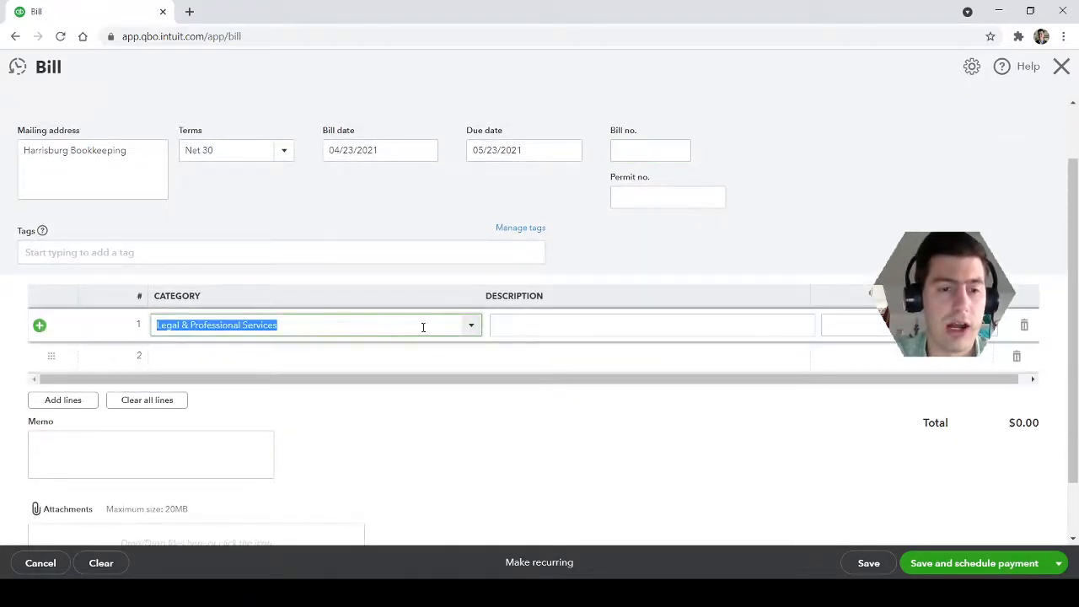
{"action": "left_click", "coordinate": [472, 327]}
{"action": "left_click", "coordinate": [553, 443]}
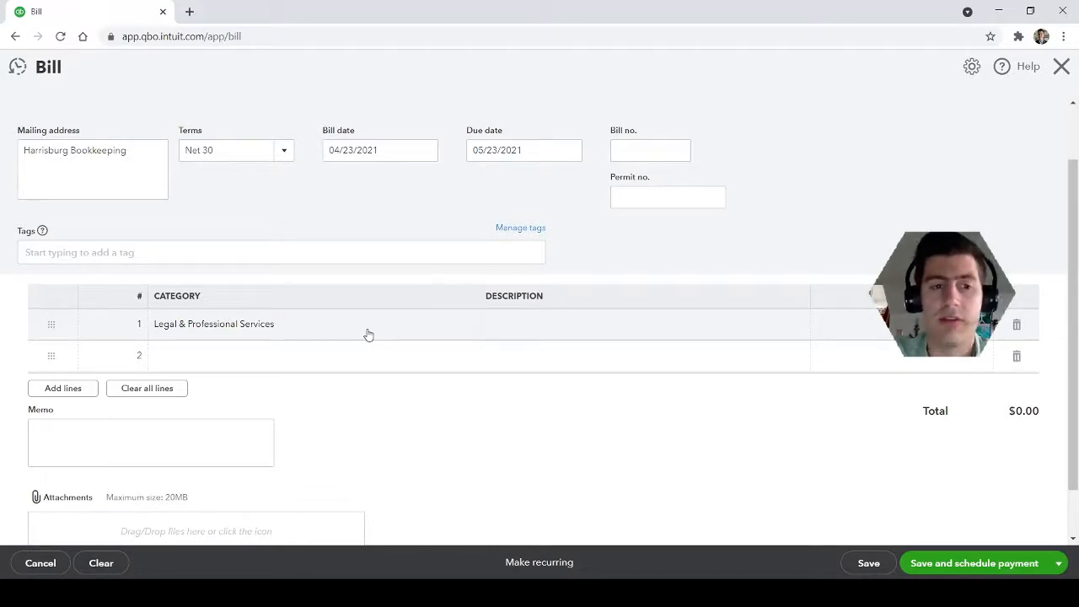
{"action": "left_click", "coordinate": [584, 325]}
{"action": "type", "text": "Ma"}
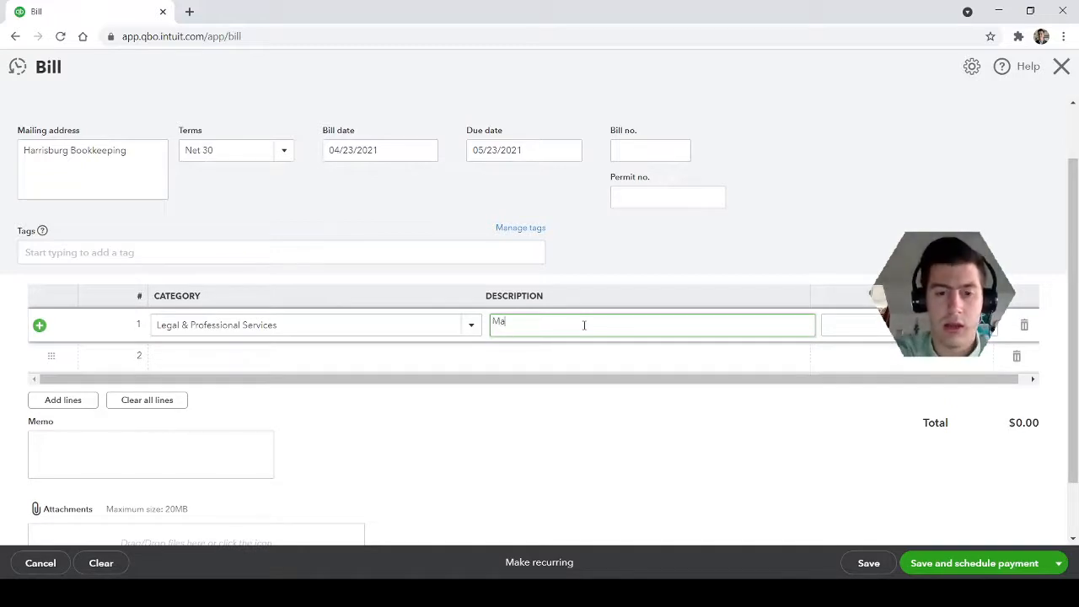
{"action": "type", "text": "rch Bookkeep"}
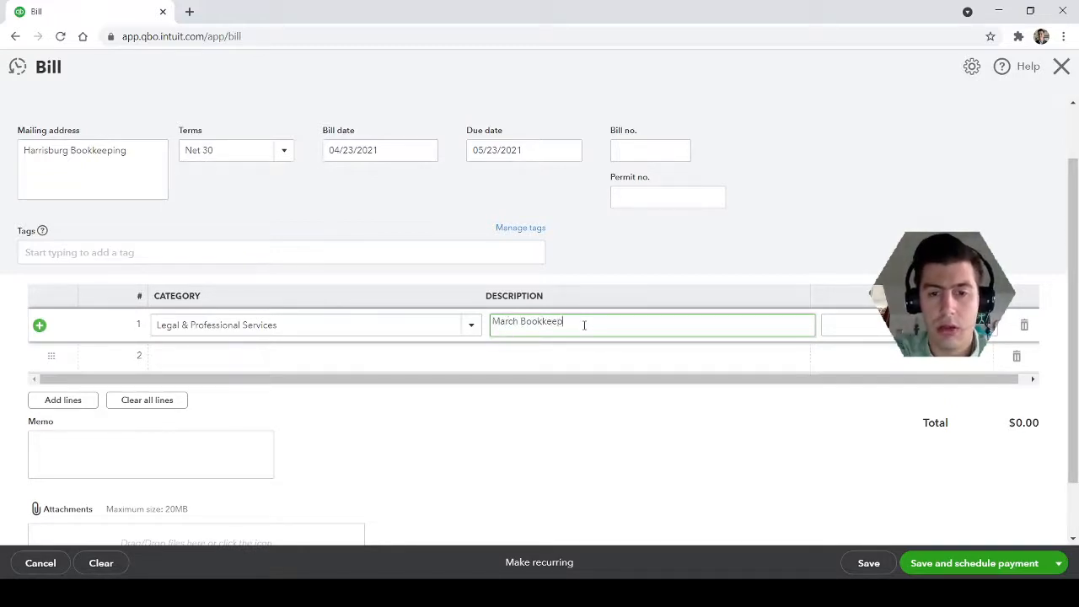
{"action": "type", "text": "ing 10 "}
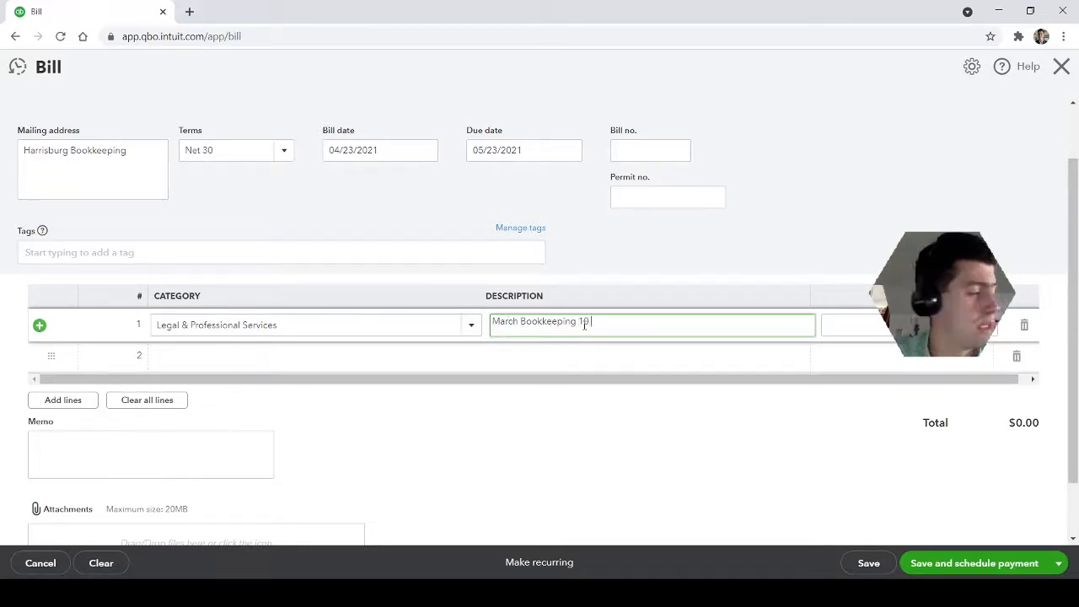
{"action": "type", "text": "hours"}
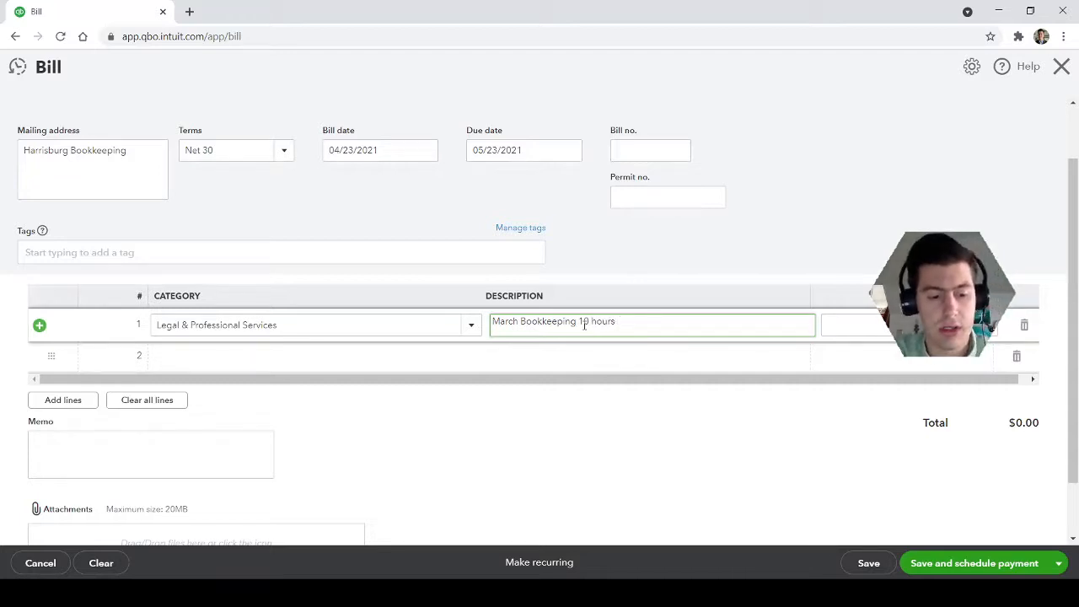
{"action": "type", "text": " @ 50"}
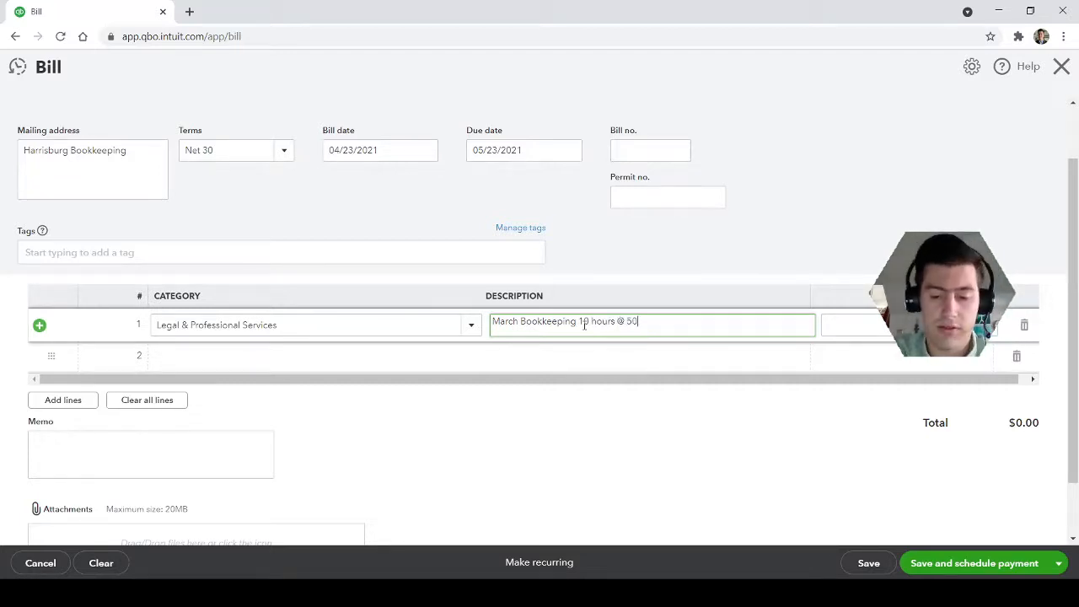
{"action": "type", "text": "/hr"}
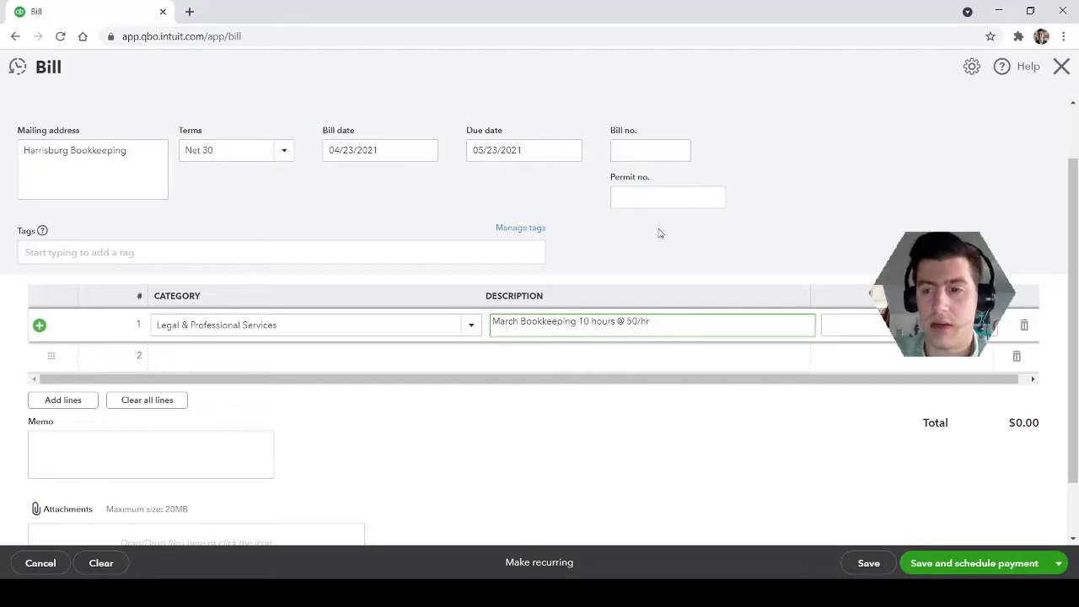
{"action": "key", "text": "Tab"}
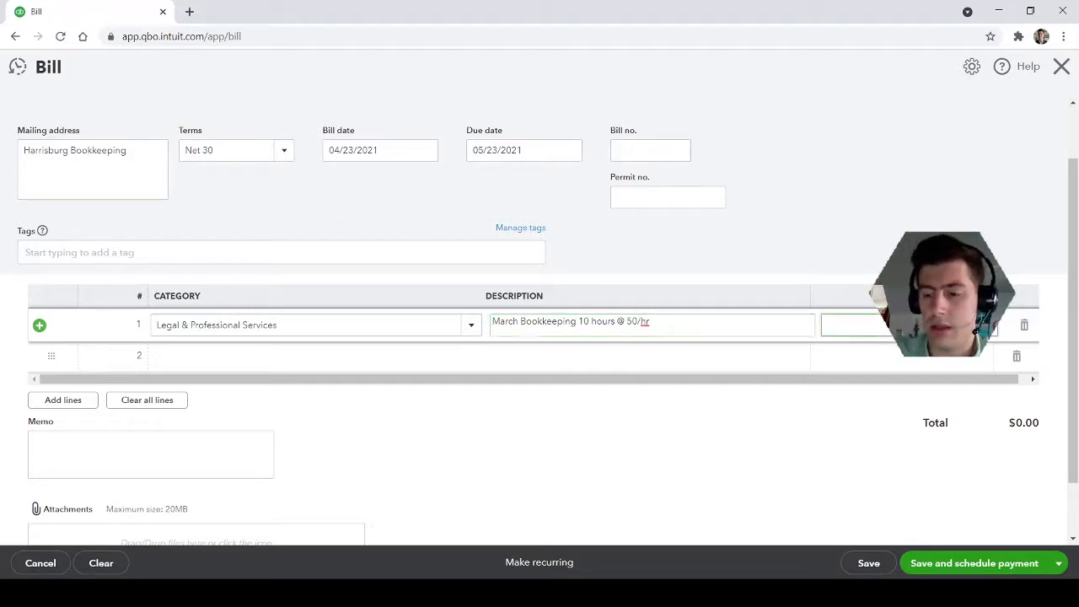
{"action": "type", "text": "500"}
Copy the first line's description into the bill's memo
{"action": "left_click_drag", "start_coordinate": [654, 328], "coordinate": [461, 330]}
{"action": "key", "text": "ctrl+c"}
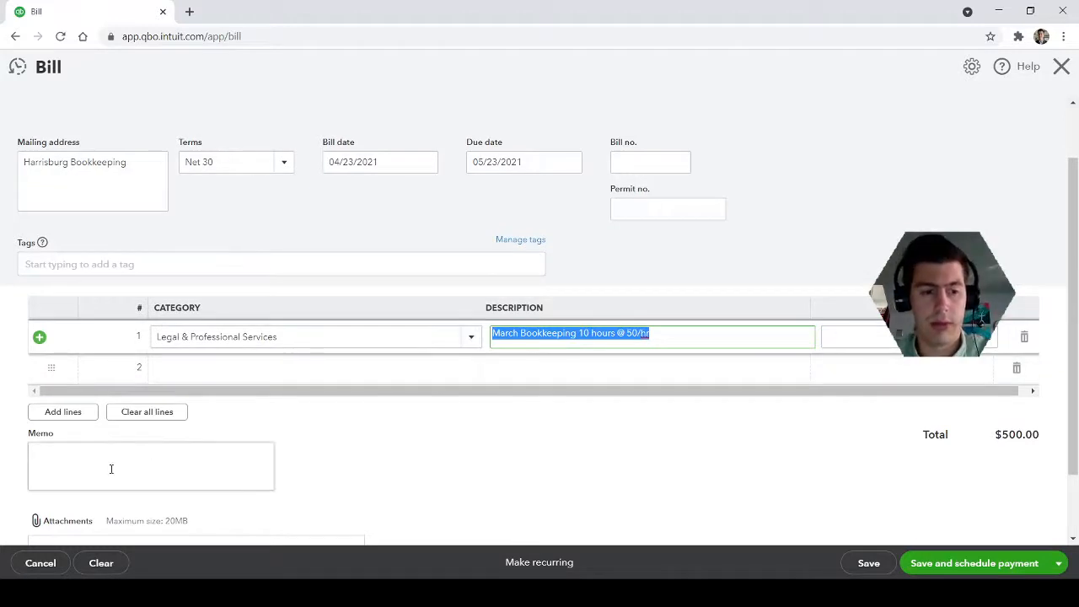
{"action": "left_click", "coordinate": [110, 468]}
{"action": "key", "text": "ctrl+v"}
{"action": "left_click", "coordinate": [396, 460]}
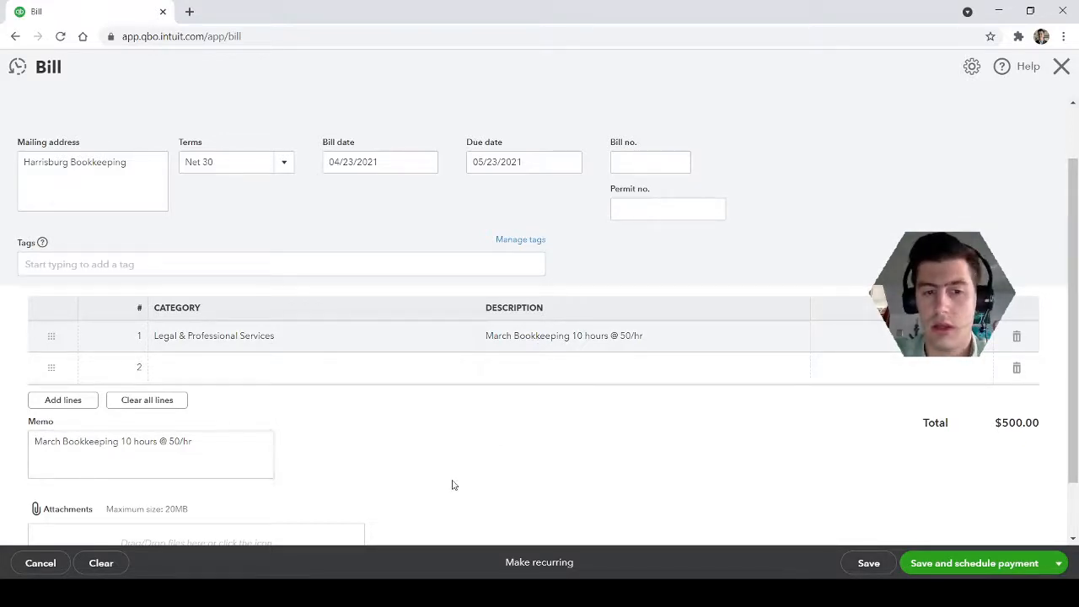
{"action": "left_click", "coordinate": [212, 443]}
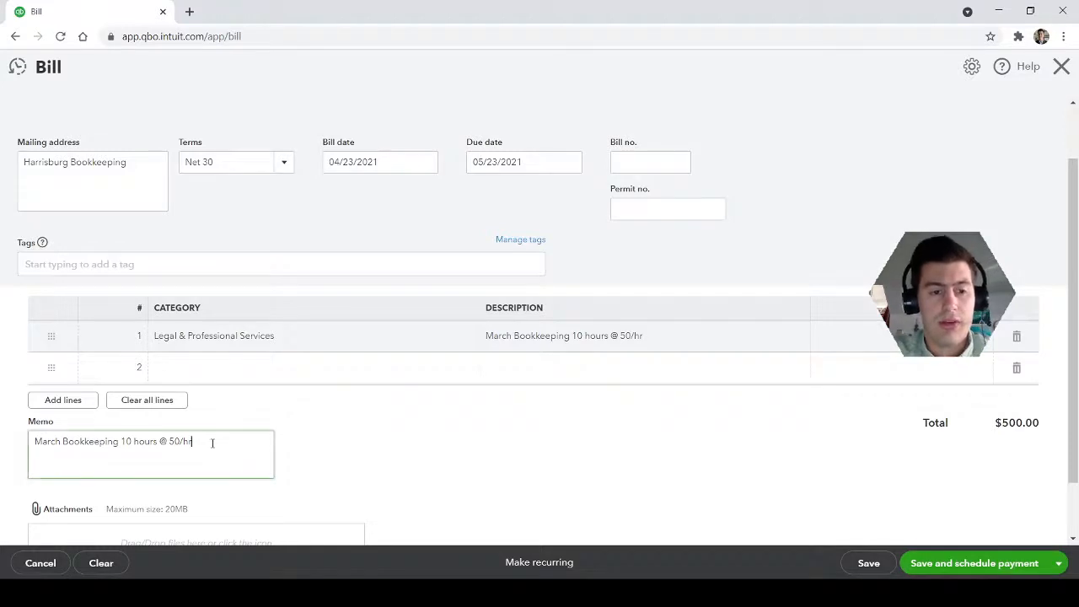
{"action": "double_click", "coordinate": [211, 442]}
{"action": "triple_click", "coordinate": [209, 442]}
{"action": "double_click", "coordinate": [206, 442]}
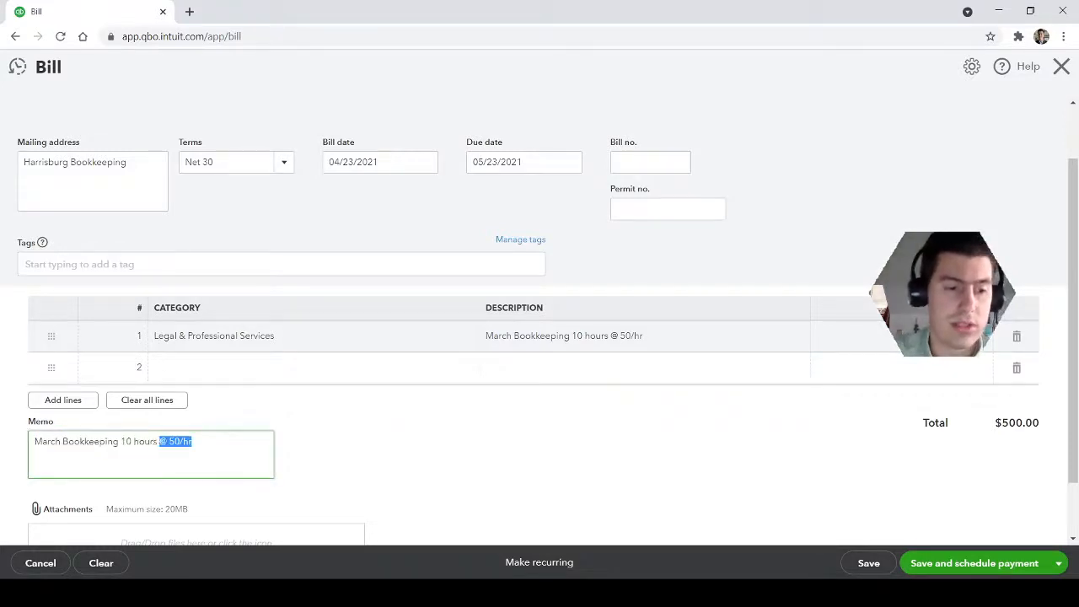
{"action": "left_click", "coordinate": [204, 441]}
{"action": "left_click", "coordinate": [592, 426]}
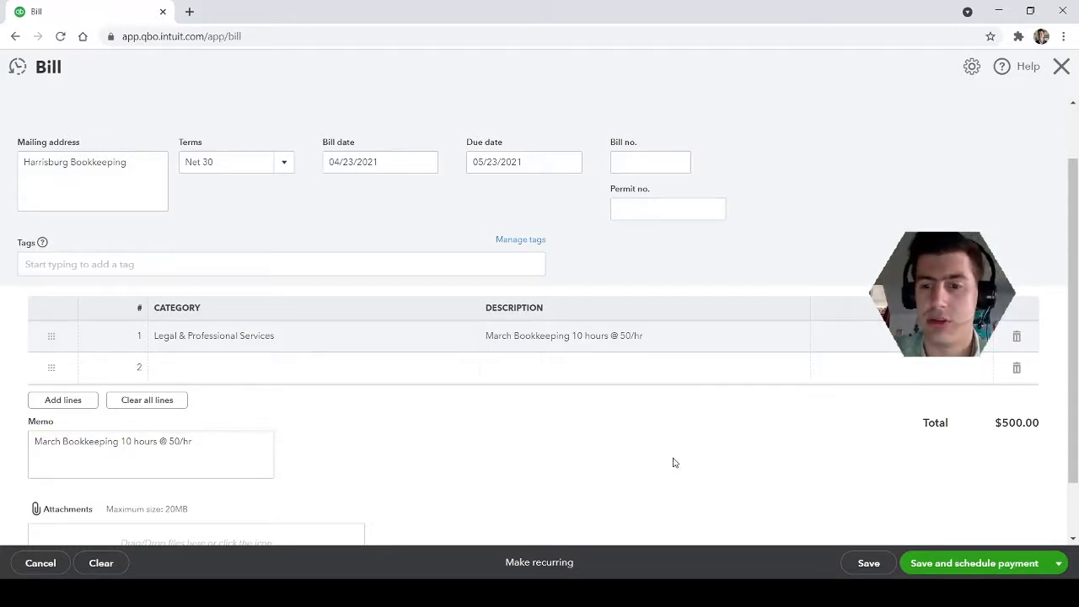
{"action": "left_click", "coordinate": [221, 444]}
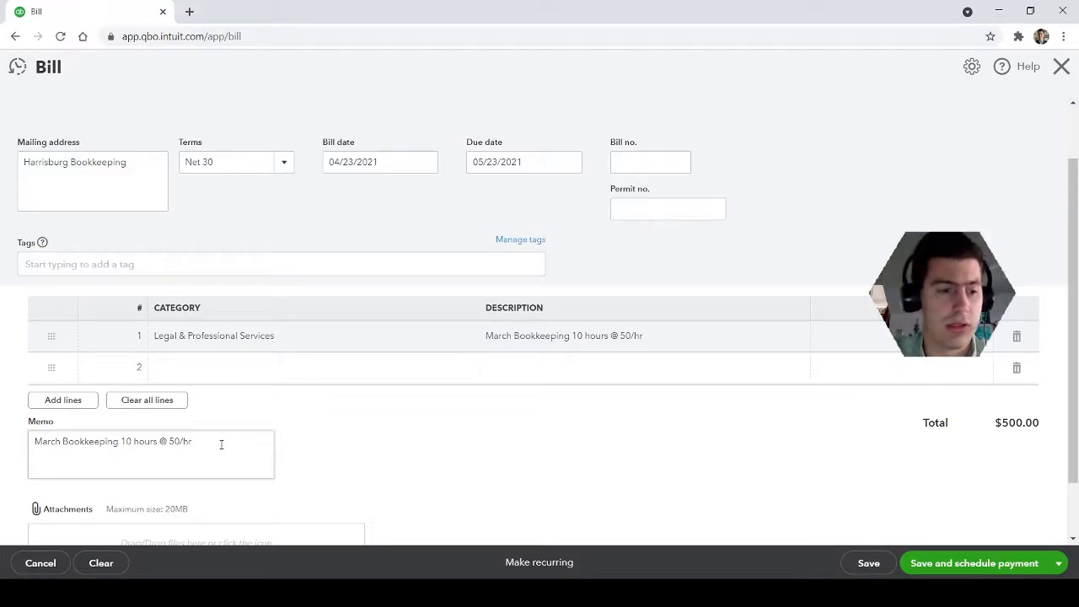
{"action": "mouse_move", "coordinate": [209, 444]}
{"action": "left_mouse_down"}
{"action": "mouse_move", "coordinate": [32, 444]}
{"action": "mouse_move", "coordinate": [201, 447]}
{"action": "left_mouse_up"}
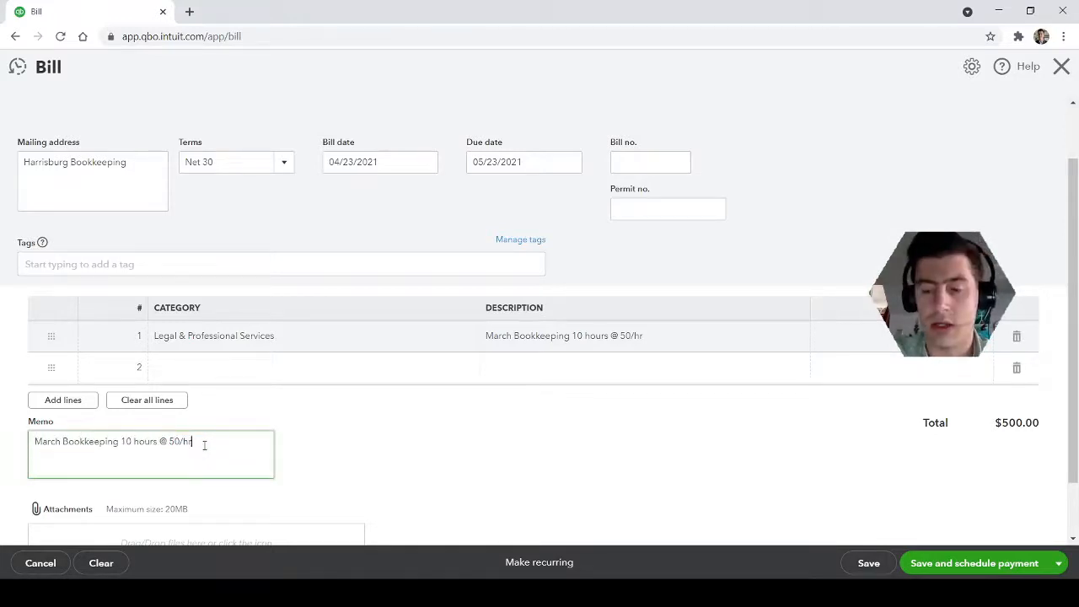
{"action": "left_click", "coordinate": [660, 453]}
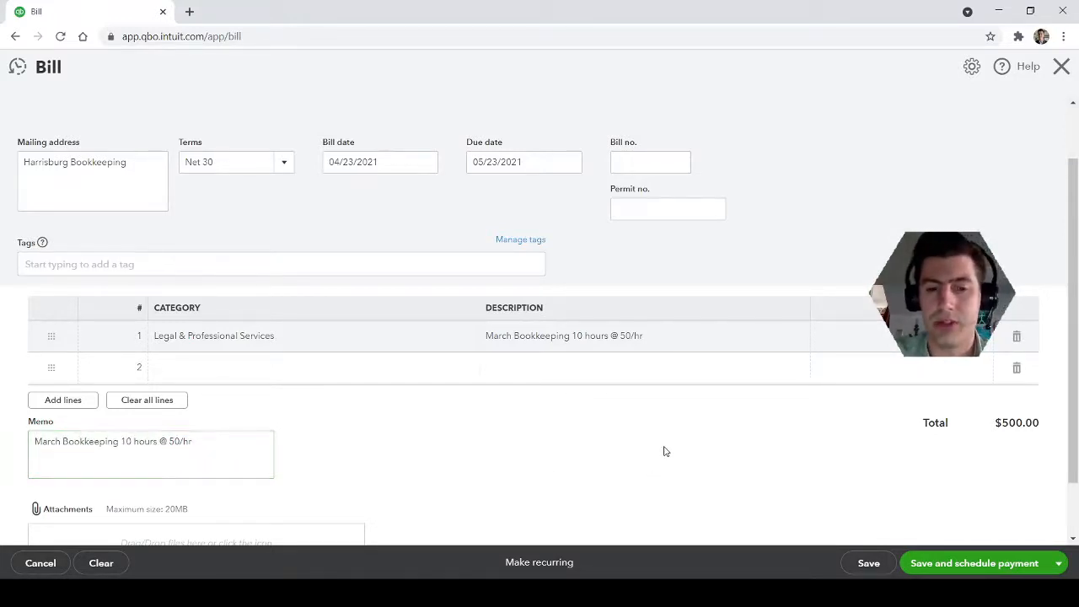
Save and close the bill, and dismiss the confirmation notice
{"action": "scroll", "coordinate": [619, 450], "scroll_direction": "down", "scroll_amount": 2}
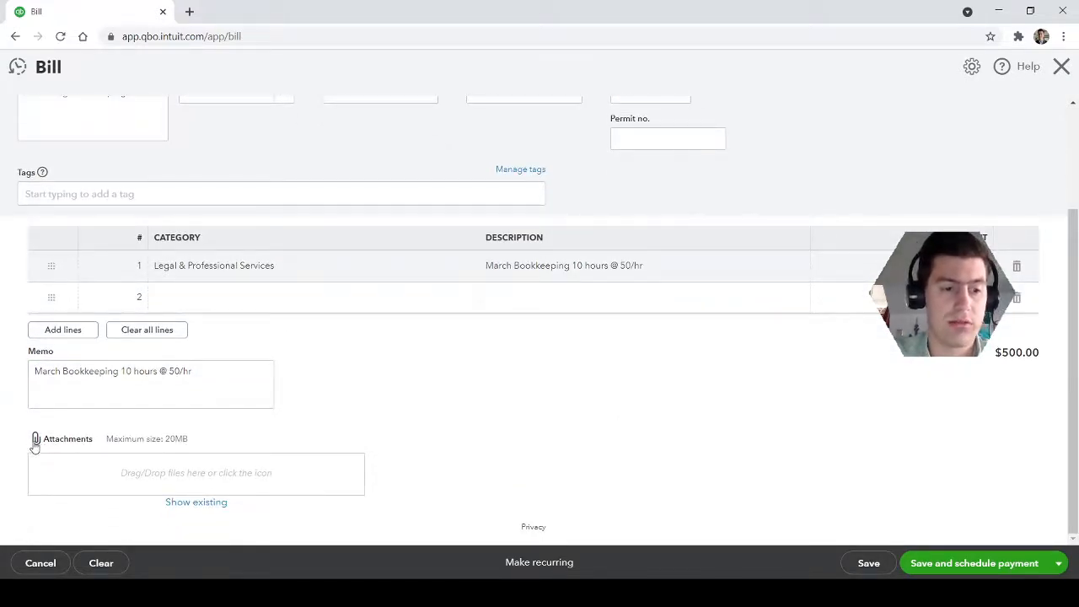
{"action": "left_click", "coordinate": [1058, 565]}
{"action": "left_click", "coordinate": [981, 540]}
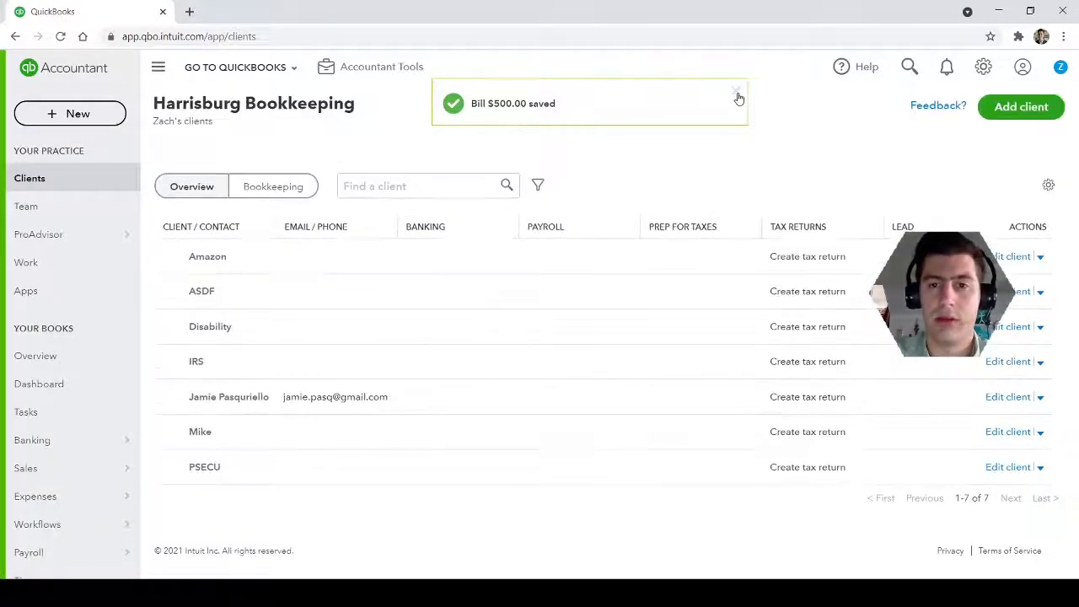
{"action": "left_click", "coordinate": [737, 91]}
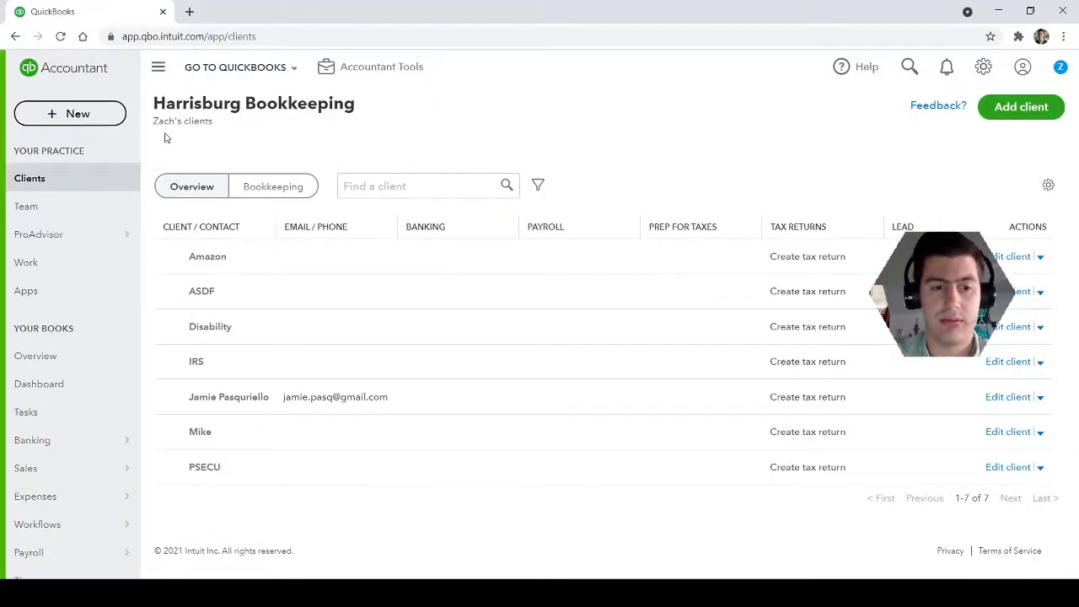
Open the list of reports
{"action": "left_click", "coordinate": [64, 118]}
{"action": "left_click", "coordinate": [766, 204]}
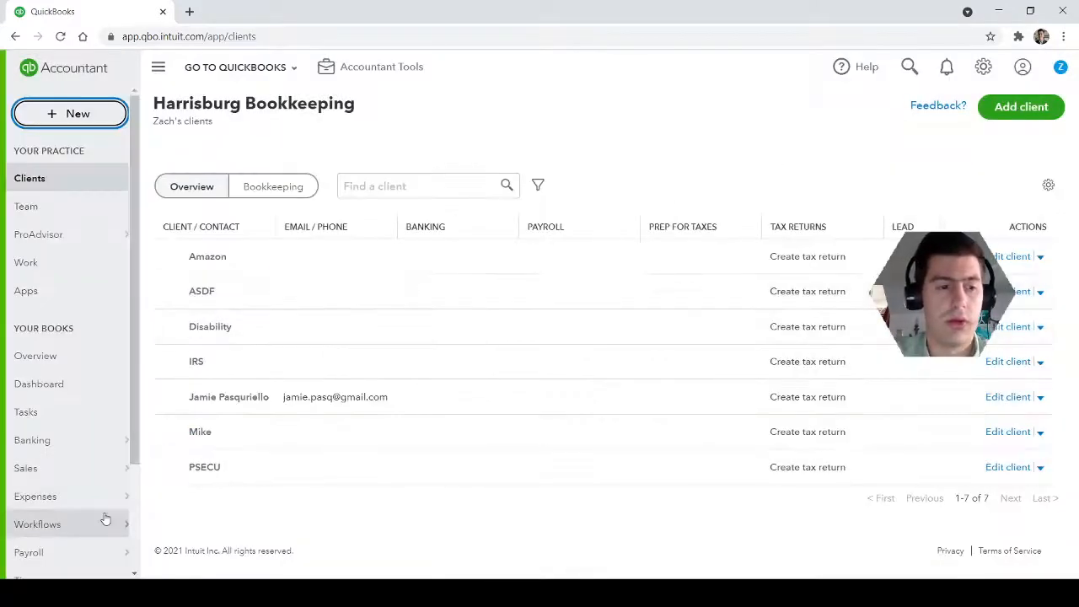
{"action": "scroll", "coordinate": [106, 518], "scroll_direction": "down", "scroll_amount": 2}
{"action": "mouse_move", "coordinate": [127, 470]}
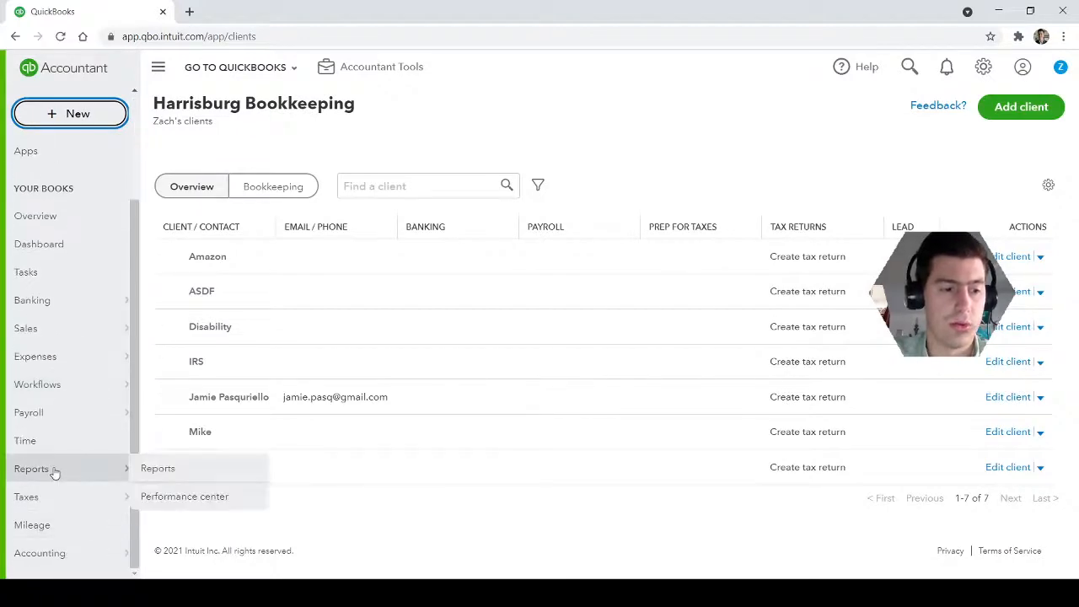
{"action": "left_click", "coordinate": [183, 470]}
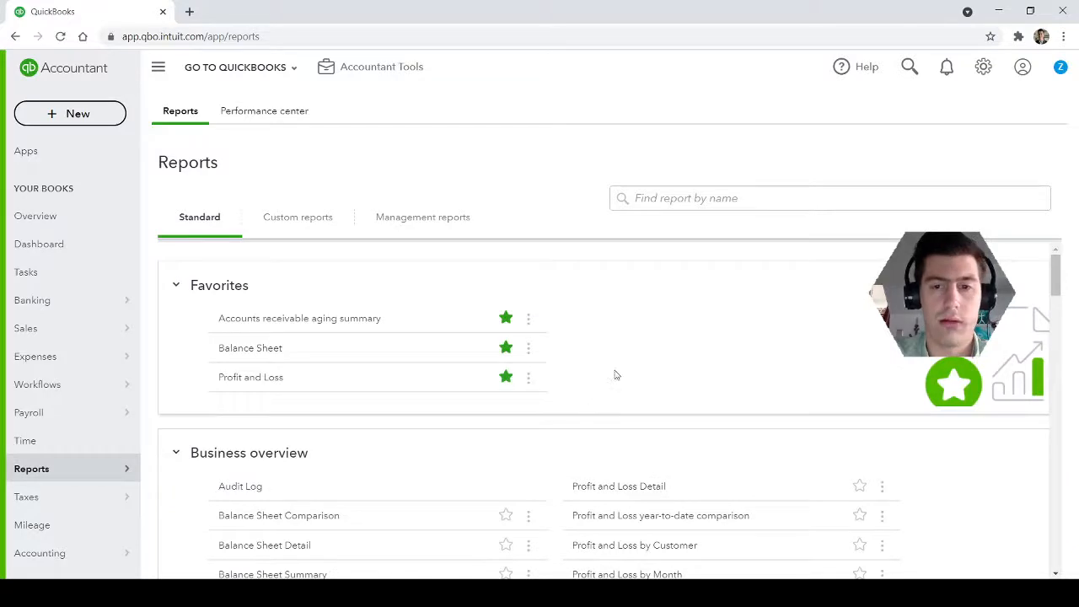
Search the reports for "ap aging" and open the Accounts payable aging detail report from the "What you owe" group
{"action": "left_click", "coordinate": [755, 197]}
{"action": "type", "text": "ap aging"}
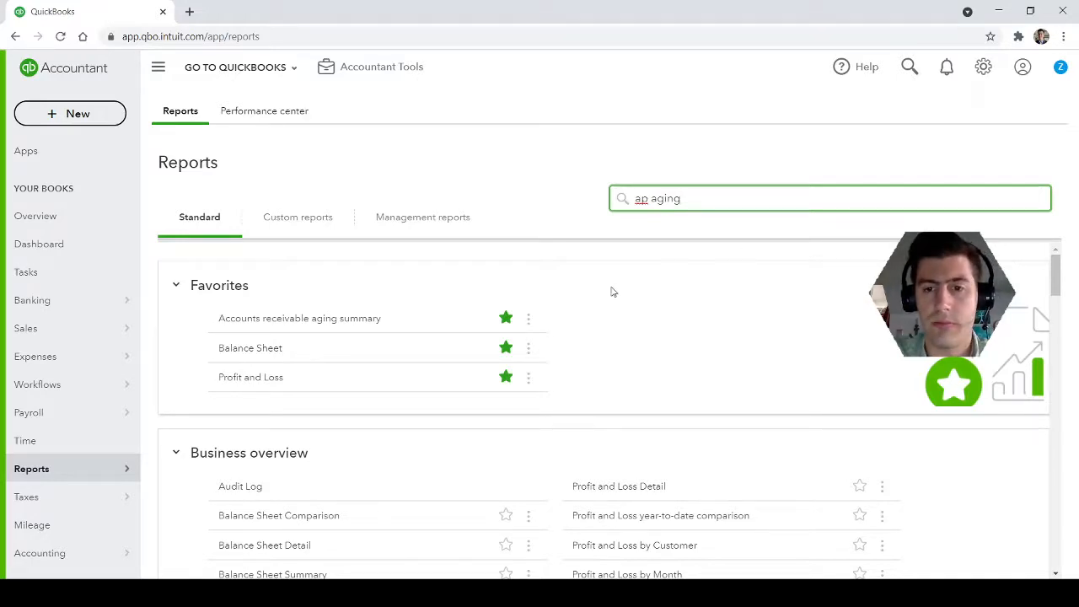
{"action": "scroll", "coordinate": [573, 388], "scroll_direction": "down", "scroll_amount": 7}
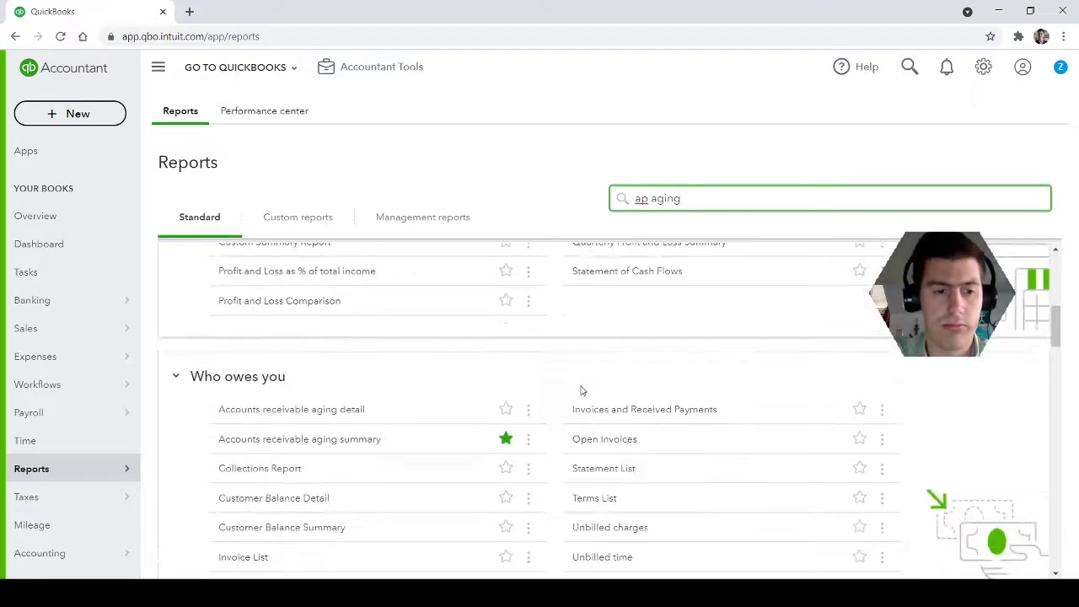
{"action": "scroll", "coordinate": [569, 411], "scroll_direction": "down", "scroll_amount": 6}
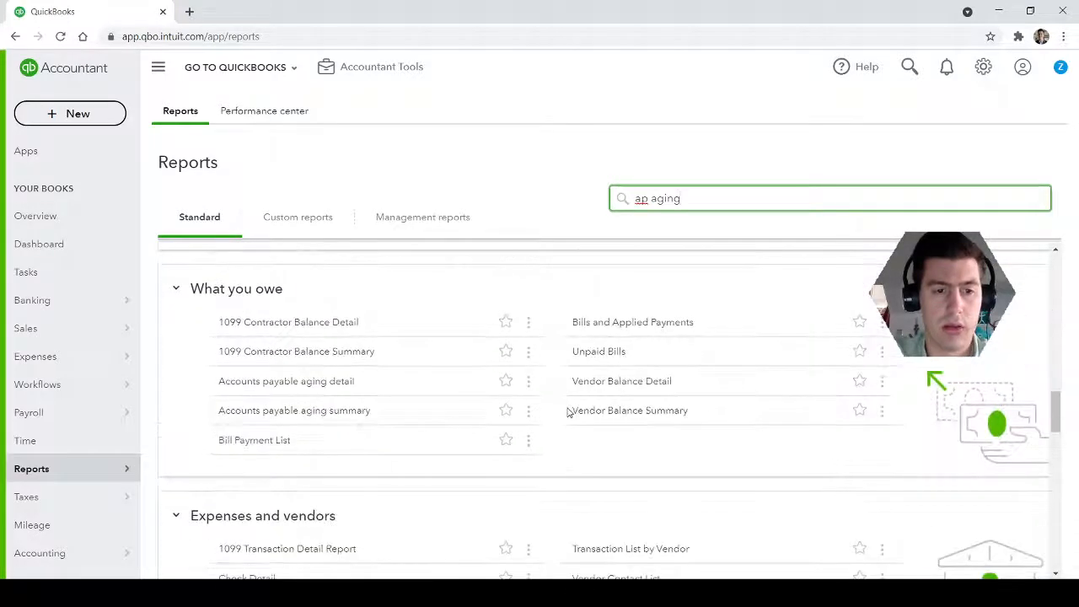
{"action": "left_click", "coordinate": [302, 389]}
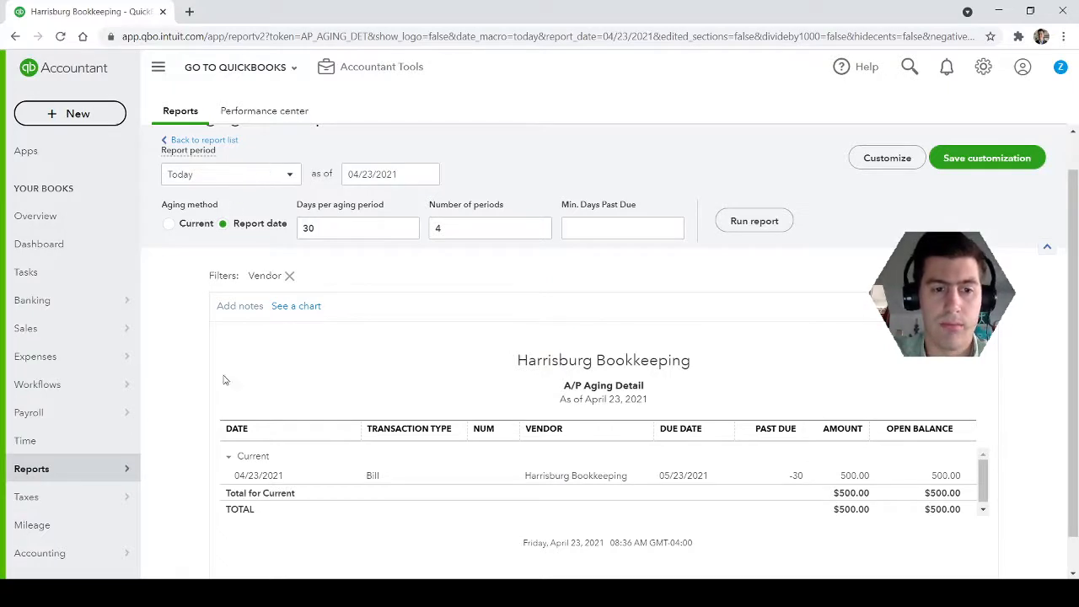
Examine the Harrisburg Bookkeeping bill in the A/P Aging Detail report and view the report's export options
{"action": "scroll", "coordinate": [1024, 395], "scroll_direction": "down", "scroll_amount": 1}
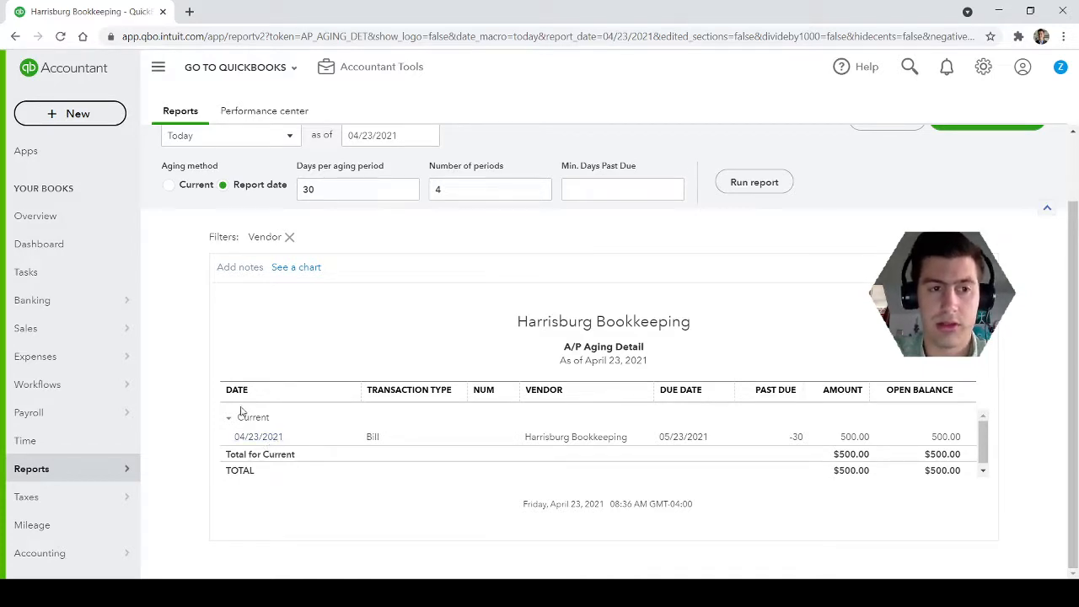
{"action": "mouse_move", "coordinate": [122, 472]}
{"action": "scroll", "coordinate": [214, 313], "scroll_direction": "up", "scroll_amount": 1}
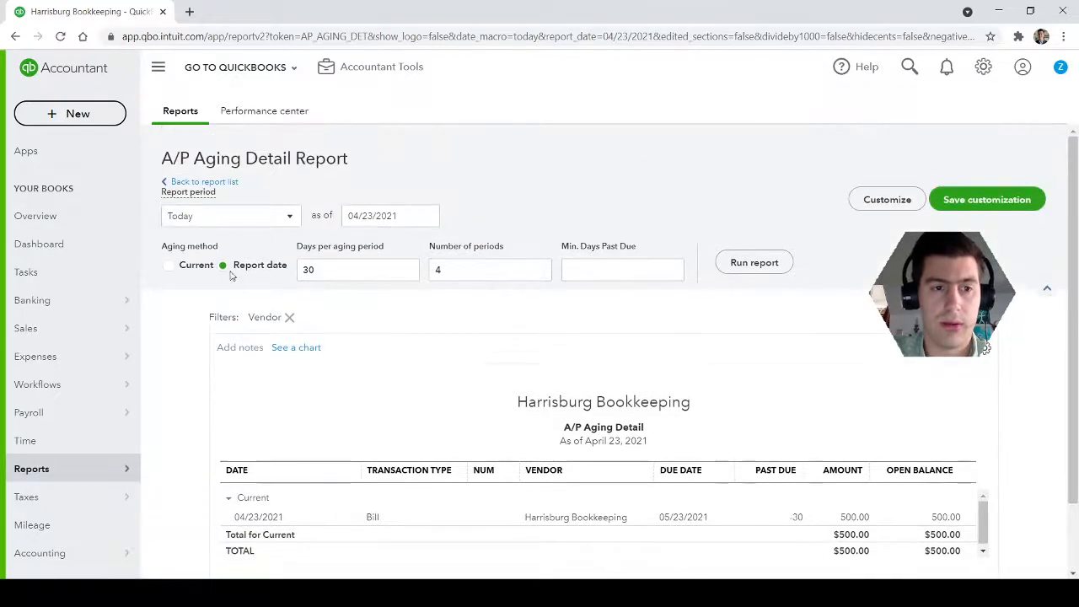
{"action": "left_click_drag", "start_coordinate": [355, 161], "coordinate": [161, 158]}
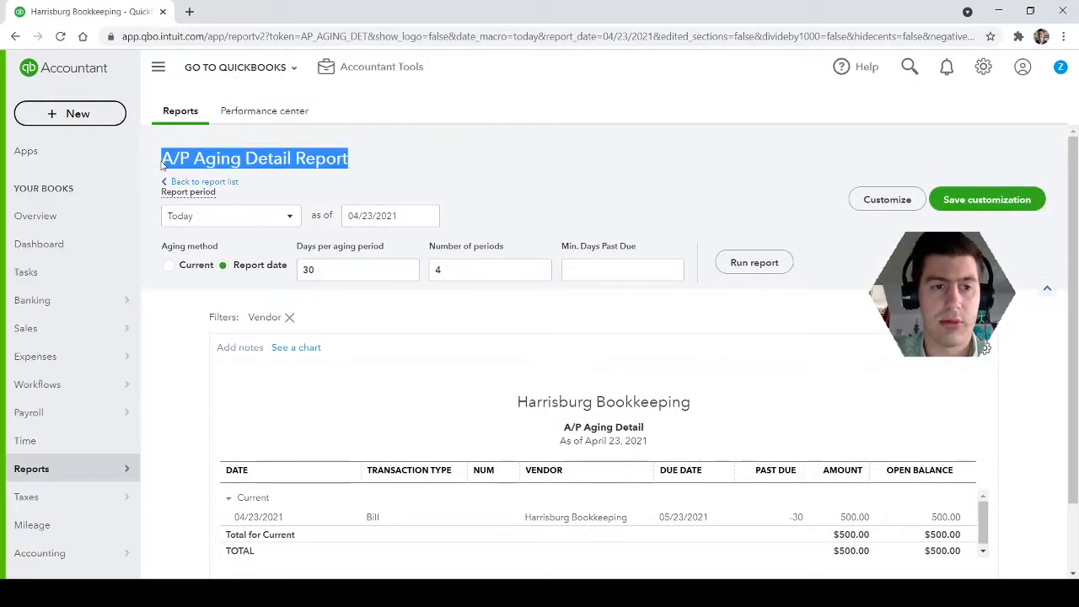
{"action": "left_click", "coordinate": [1042, 391]}
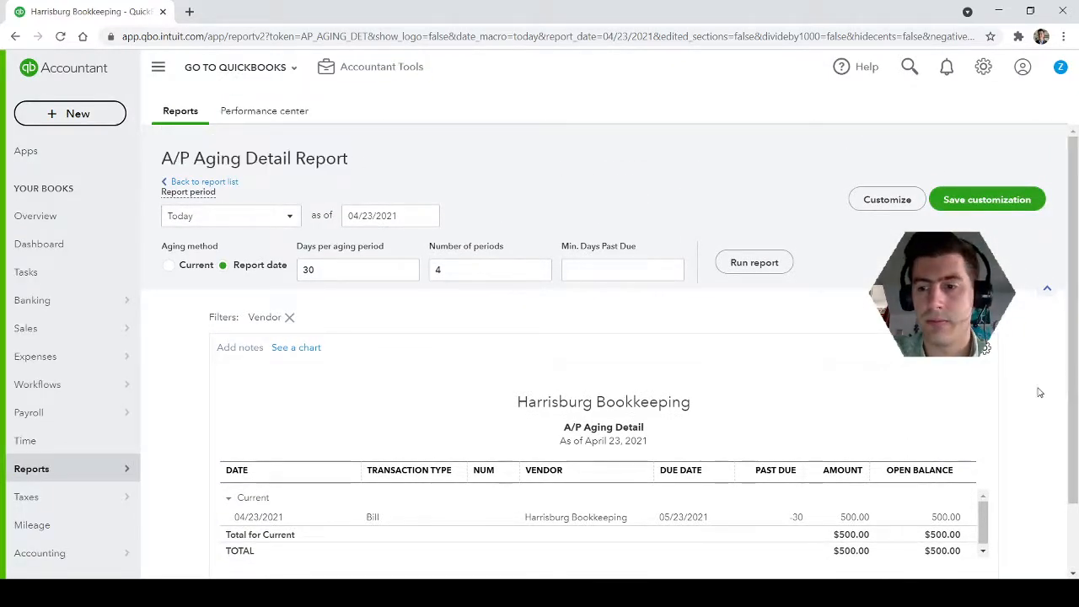
{"action": "scroll", "coordinate": [1040, 393], "scroll_direction": "down", "scroll_amount": 1}
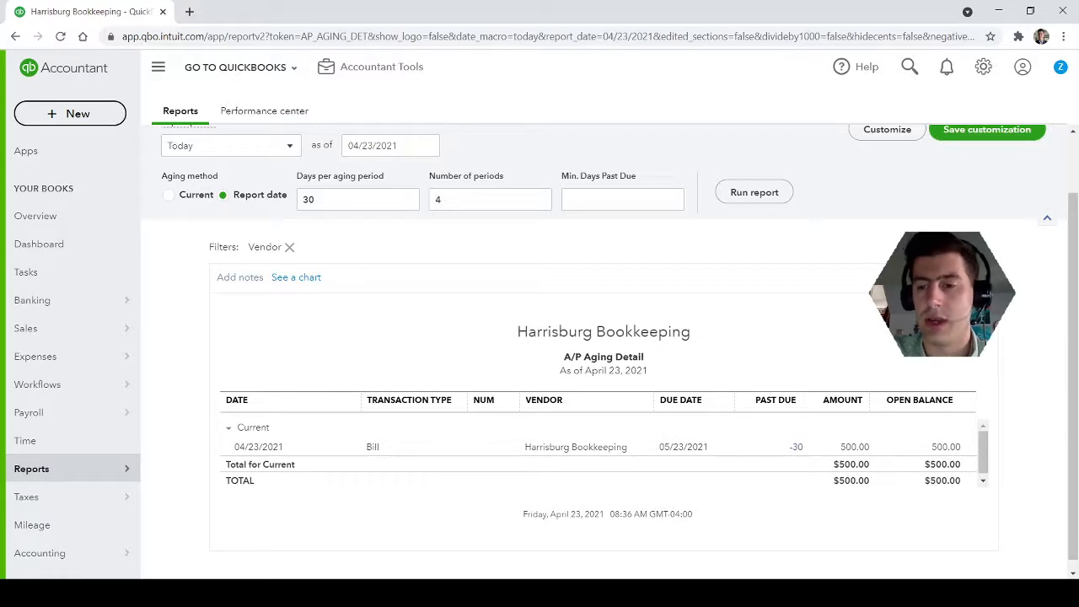
{"action": "left_click", "coordinate": [958, 278]}
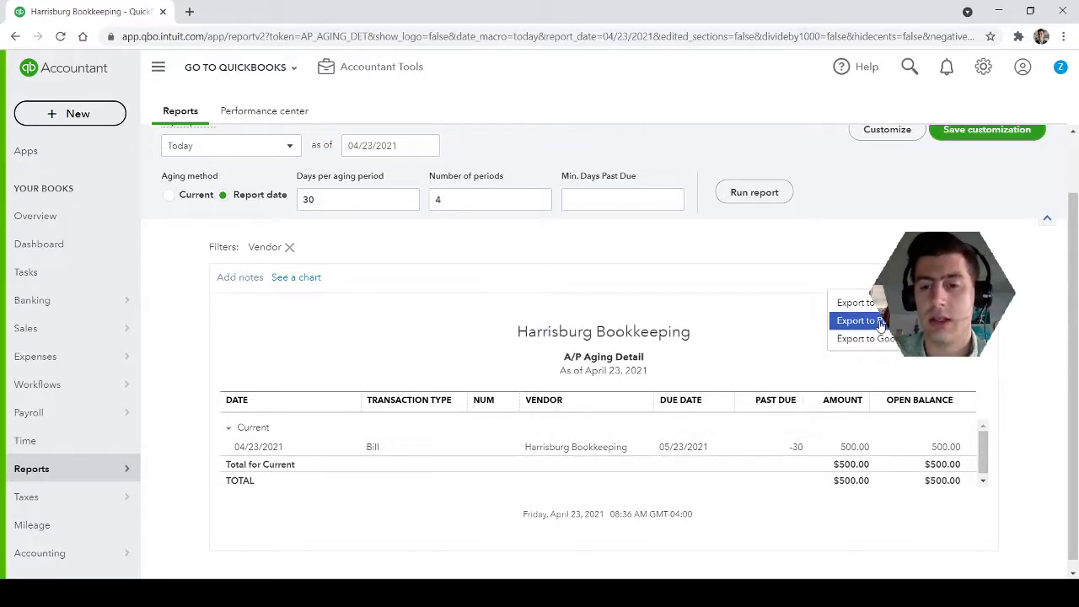
{"action": "left_click", "coordinate": [1054, 304]}
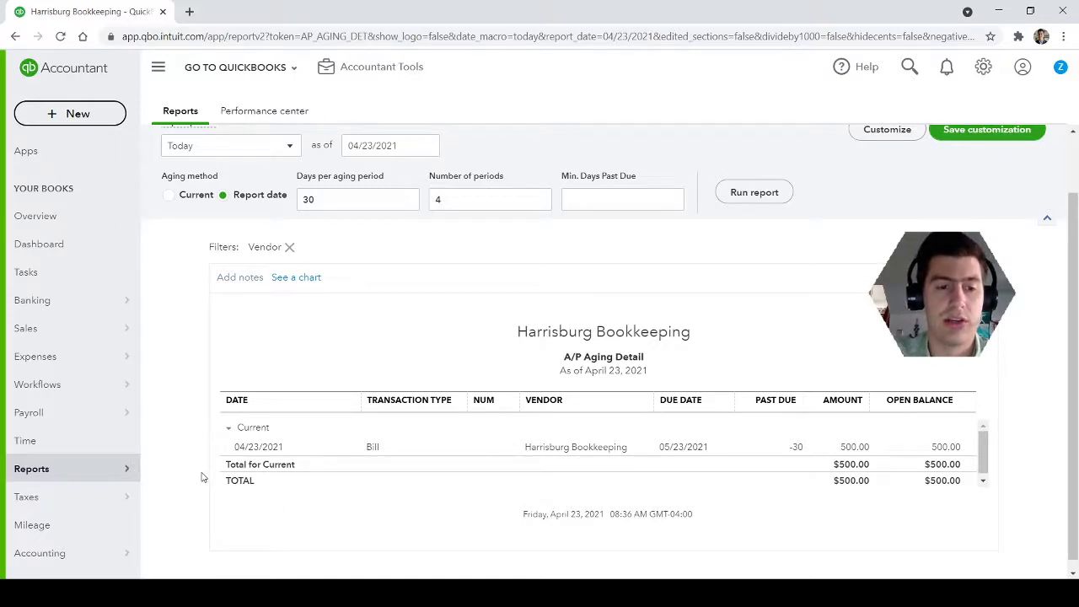
Check the date and time stamp beneath the A/P Aging Detail report
{"action": "scroll", "coordinate": [194, 489], "scroll_direction": "down", "scroll_amount": 1}
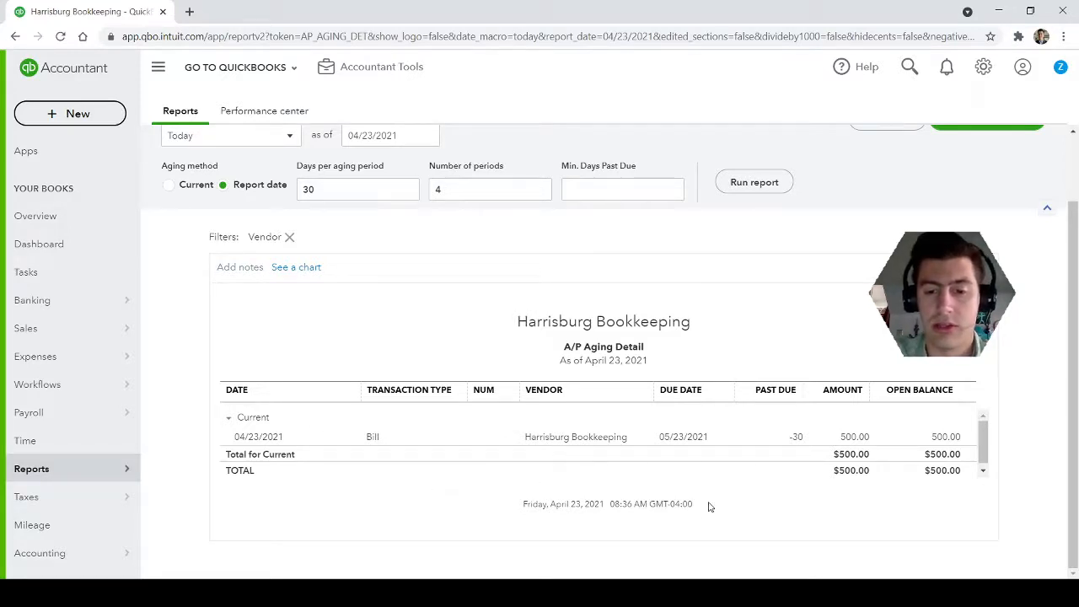
{"action": "mouse_move", "coordinate": [694, 508]}
{"action": "left_mouse_down"}
{"action": "mouse_move", "coordinate": [525, 506]}
{"action": "mouse_move", "coordinate": [698, 510]}
{"action": "left_mouse_up"}
{"action": "left_click", "coordinate": [513, 506]}
{"action": "left_click", "coordinate": [700, 510]}
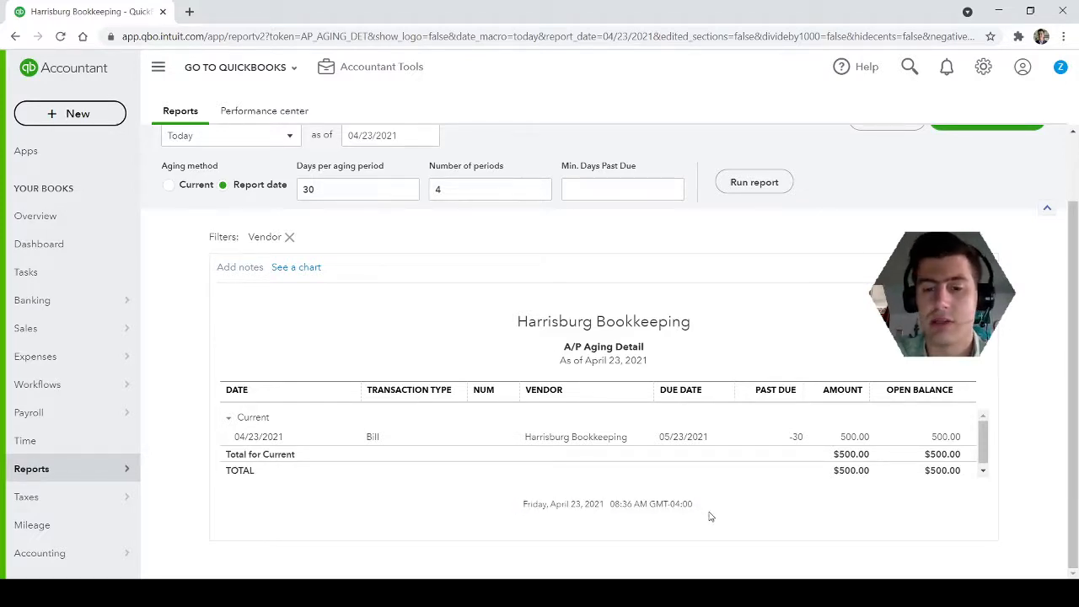
{"action": "left_click_drag", "start_coordinate": [708, 506], "coordinate": [521, 506]}
{"action": "left_click", "coordinate": [515, 506]}
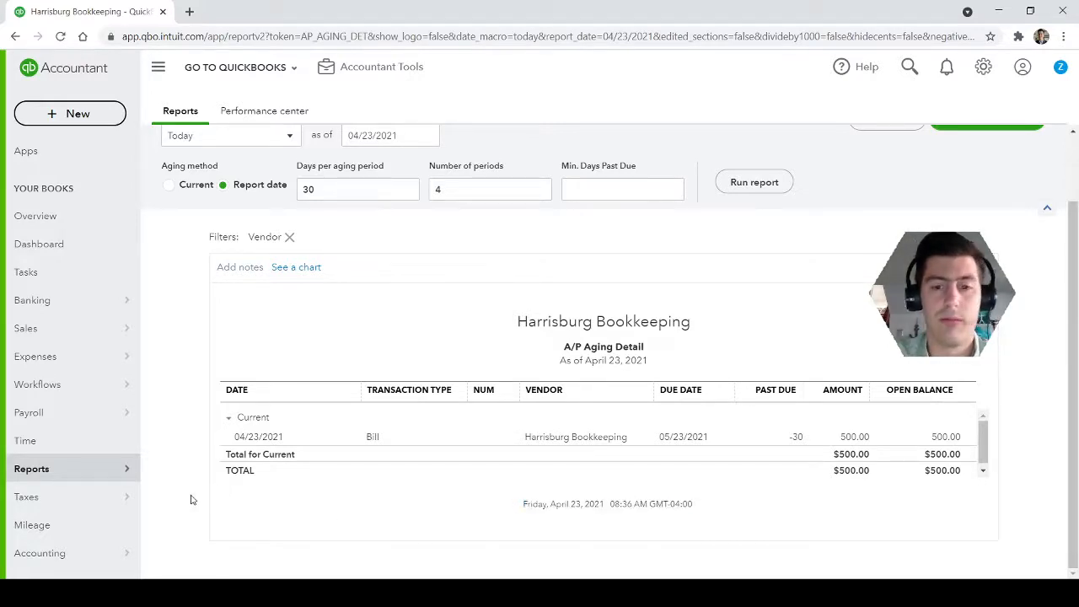
Use Pay Bills to mark the open Harrisburg Bookkeeping bill for full payment, and save and close the payment
{"action": "scroll", "coordinate": [190, 500], "scroll_direction": "up", "scroll_amount": 2}
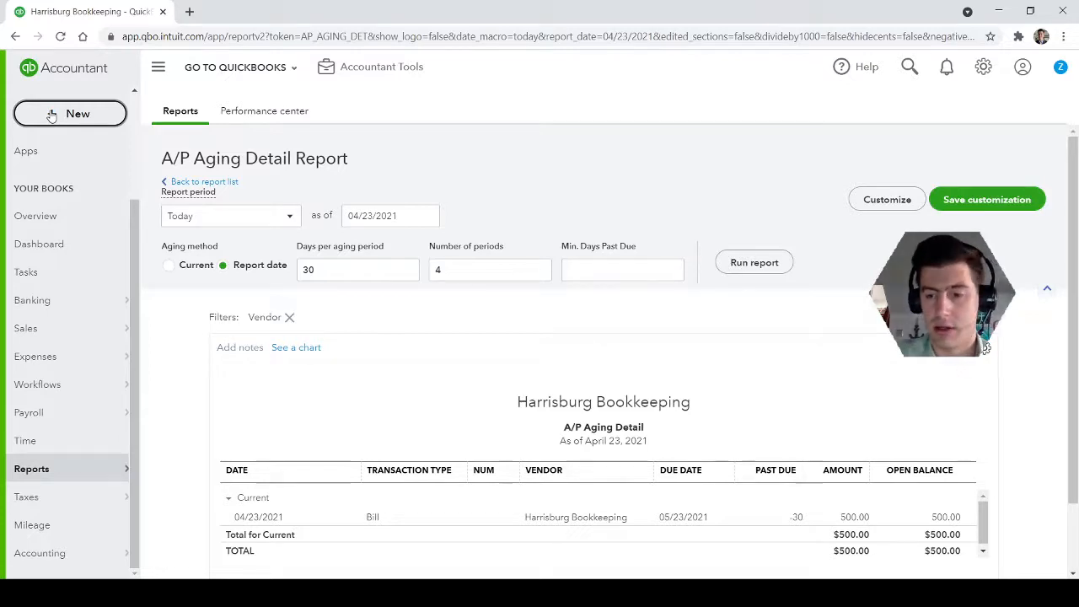
{"action": "left_click", "coordinate": [52, 115]}
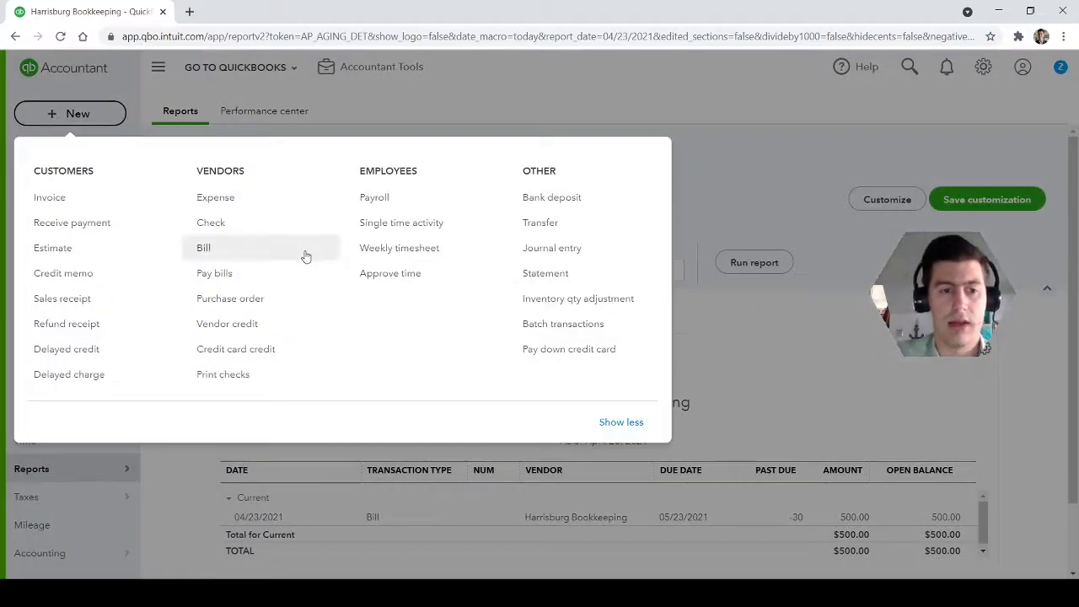
{"action": "left_click", "coordinate": [212, 274]}
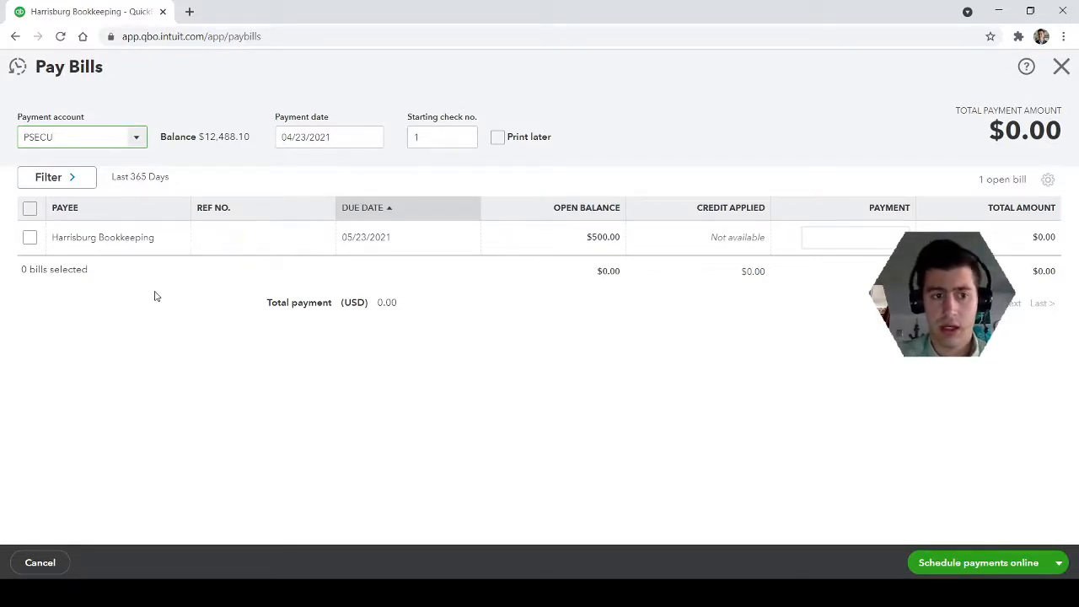
{"action": "left_click", "coordinate": [29, 236]}
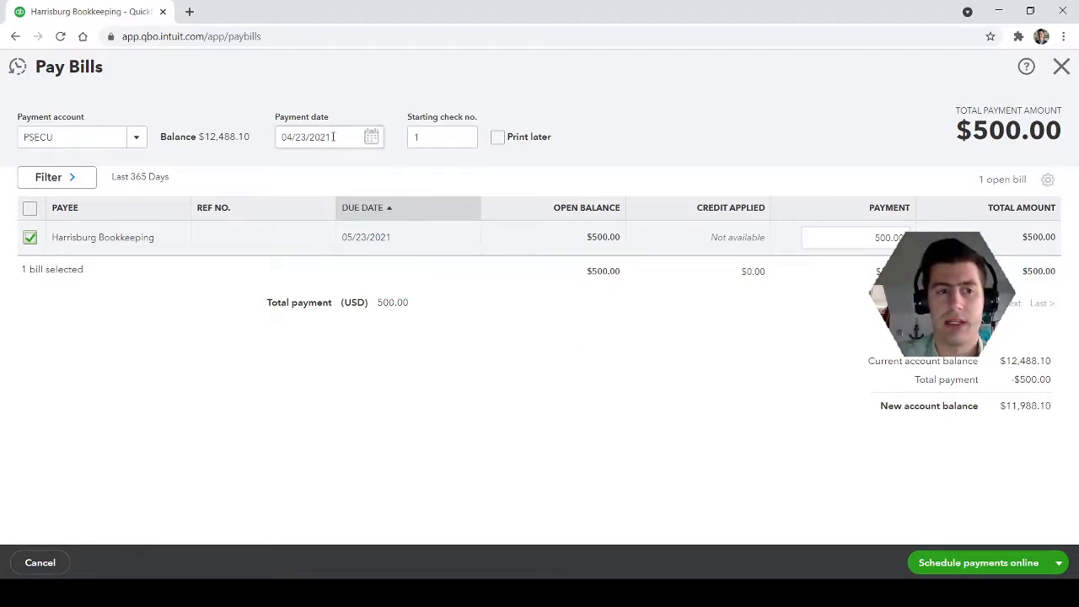
{"action": "left_click", "coordinate": [1059, 565]}
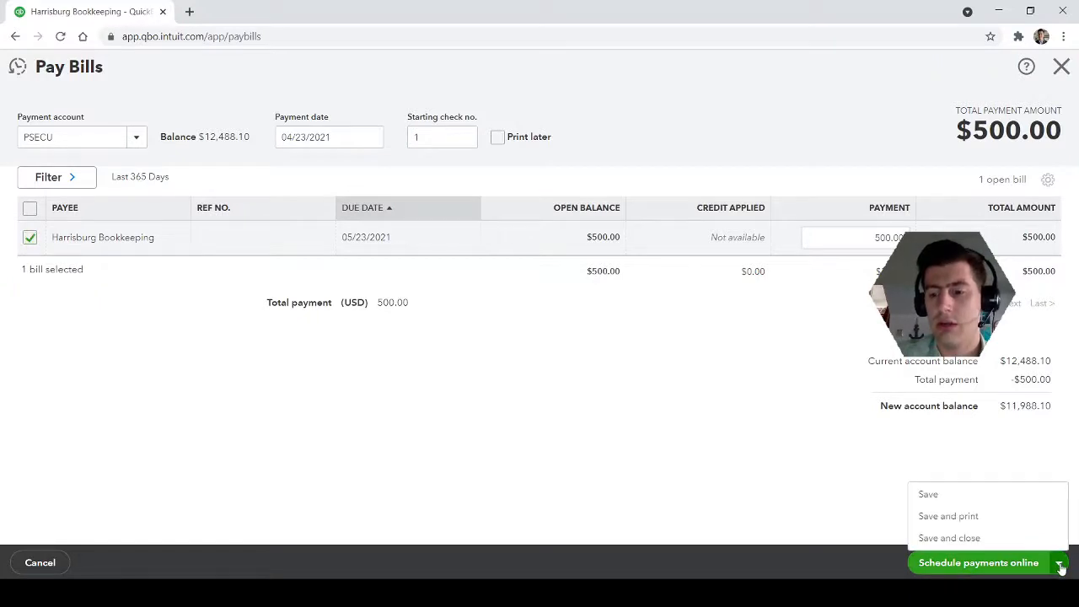
{"action": "left_click", "coordinate": [972, 539]}
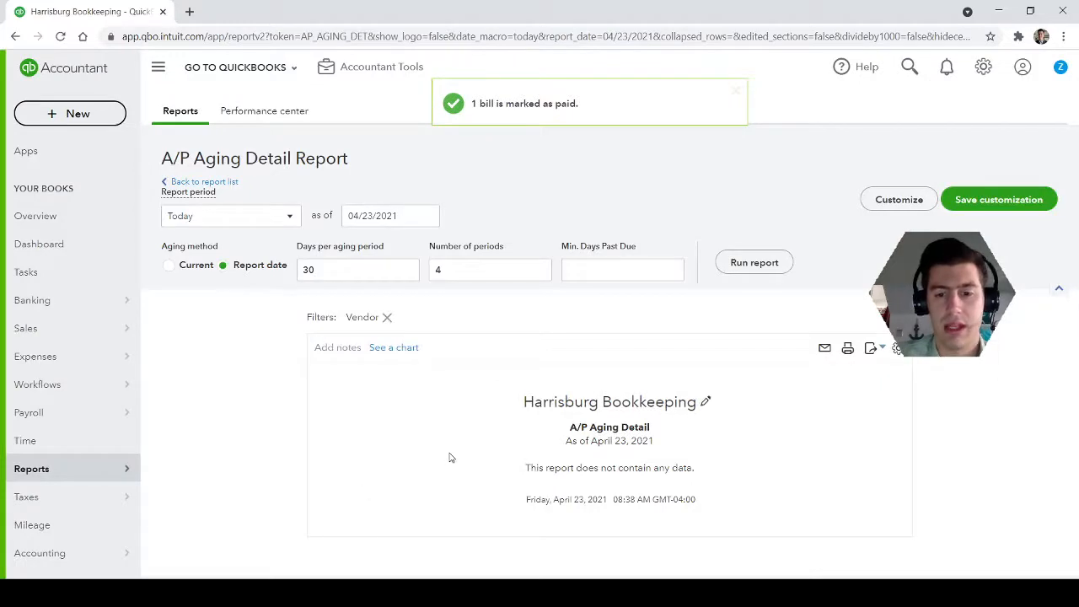
Check the refreshed A/P Aging Detail report for any remaining open bills
{"action": "left_click_drag", "start_coordinate": [687, 466], "coordinate": [402, 390]}
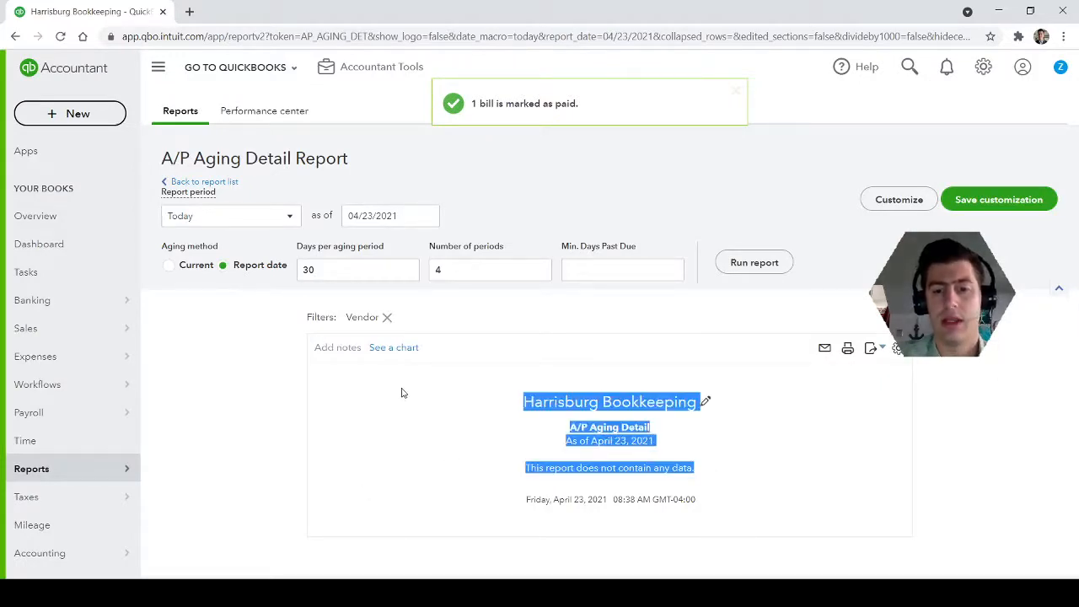
{"action": "left_click", "coordinate": [189, 394]}
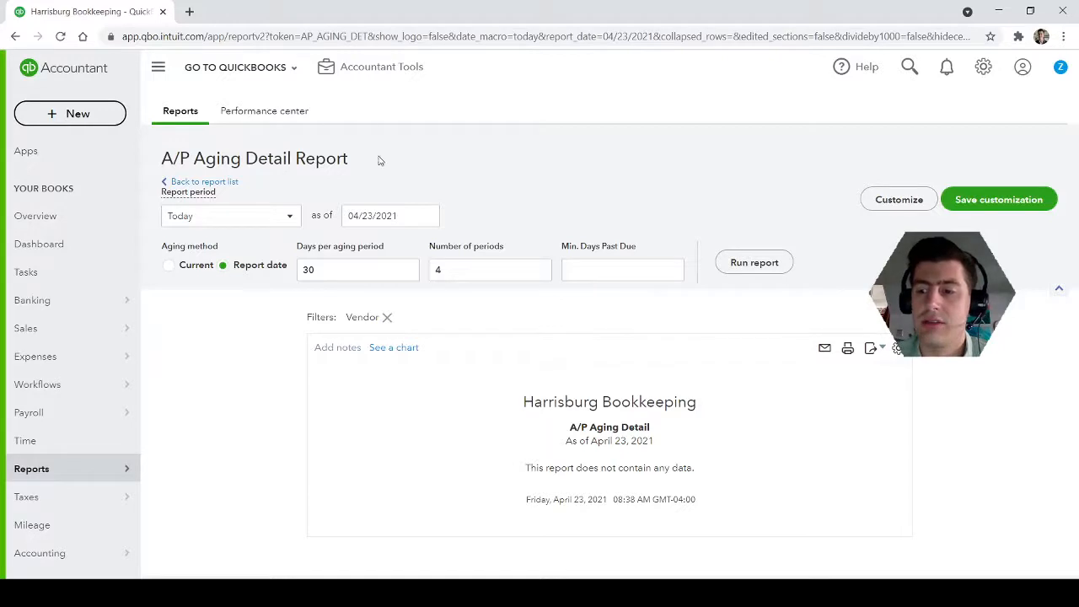
{"action": "left_click", "coordinate": [70, 118]}
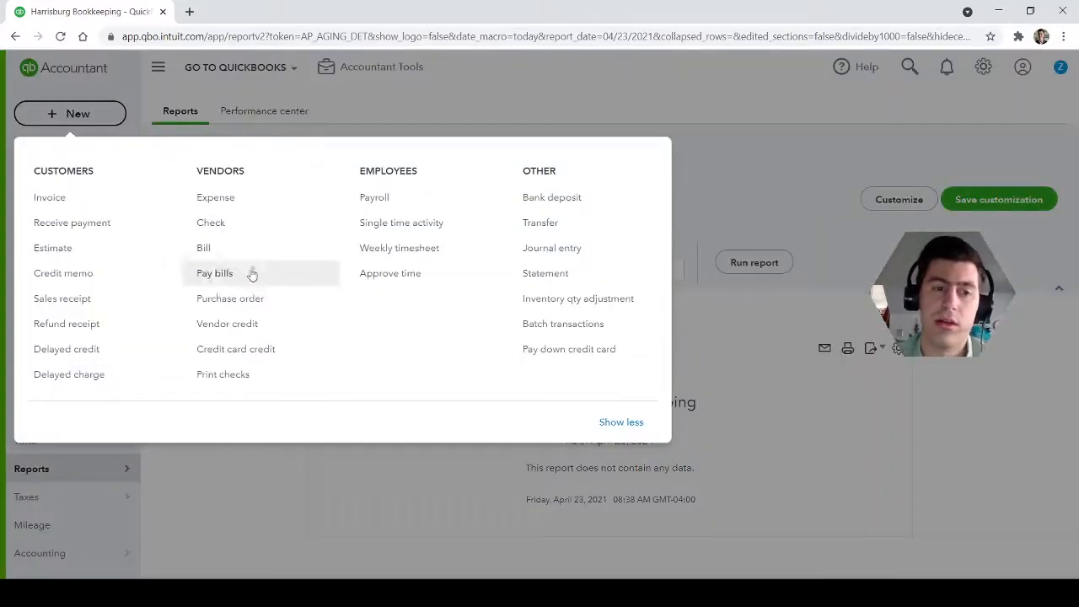
{"action": "left_click", "coordinate": [195, 482]}
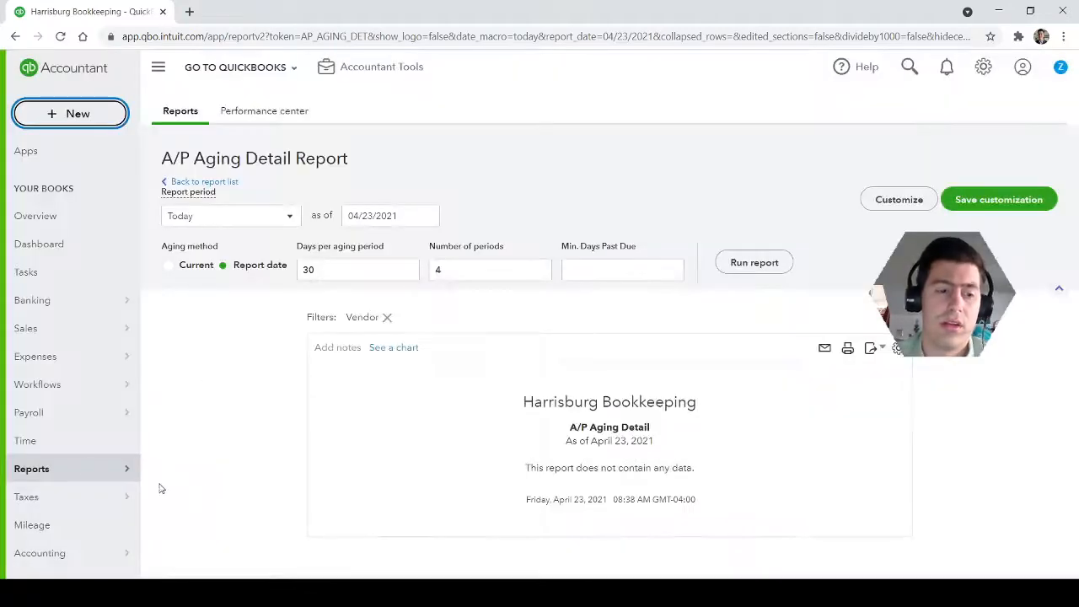
{"action": "left_click", "coordinate": [70, 113]}
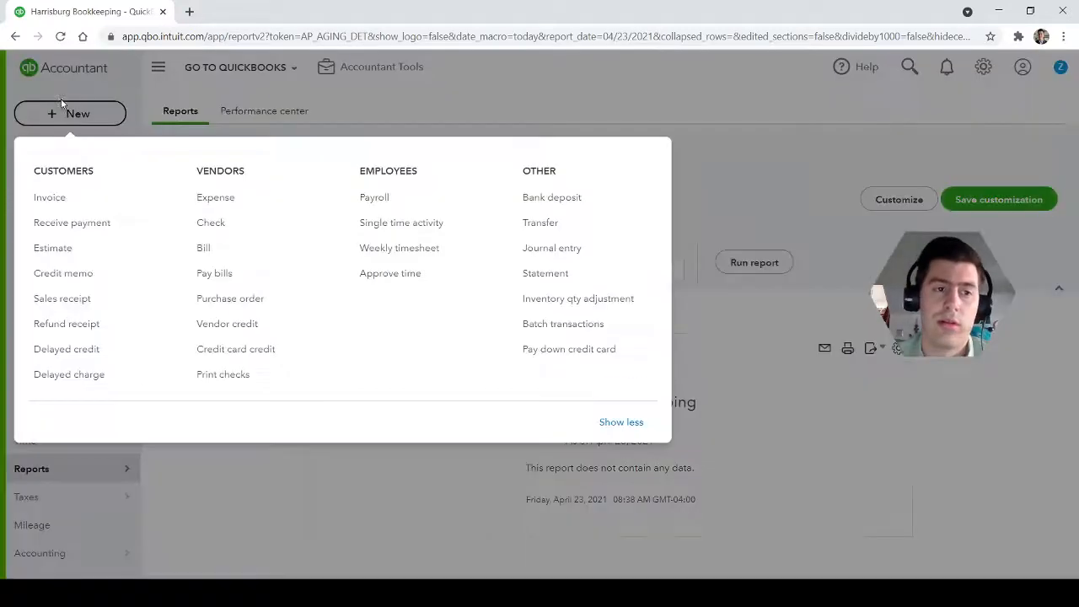
{"action": "left_click", "coordinate": [214, 490]}
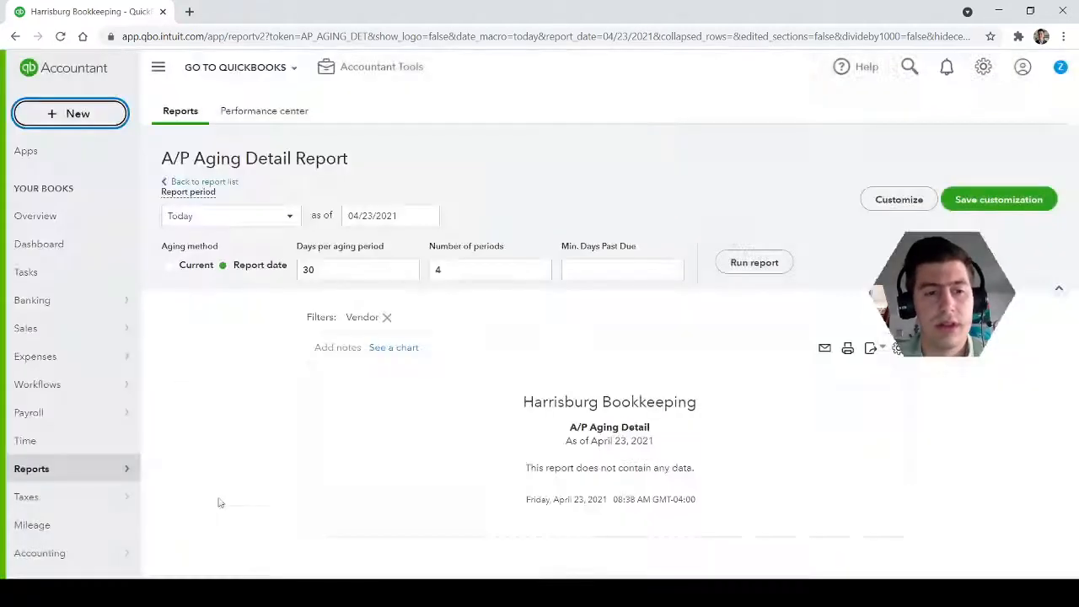
{"action": "left_click_drag", "start_coordinate": [249, 324], "coordinate": [944, 421]}
{"action": "left_click", "coordinate": [955, 424]}
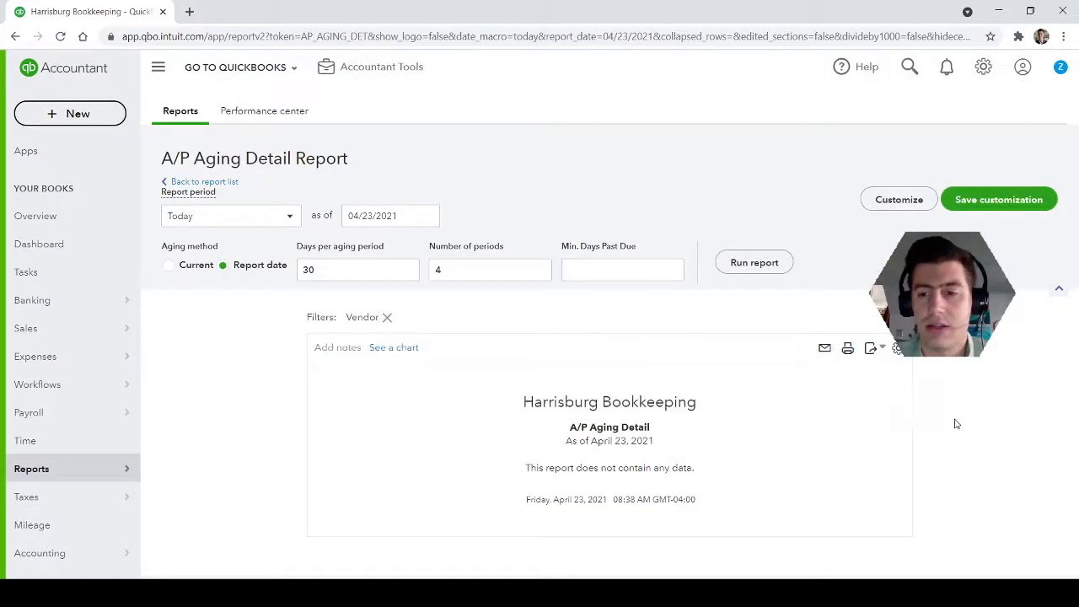